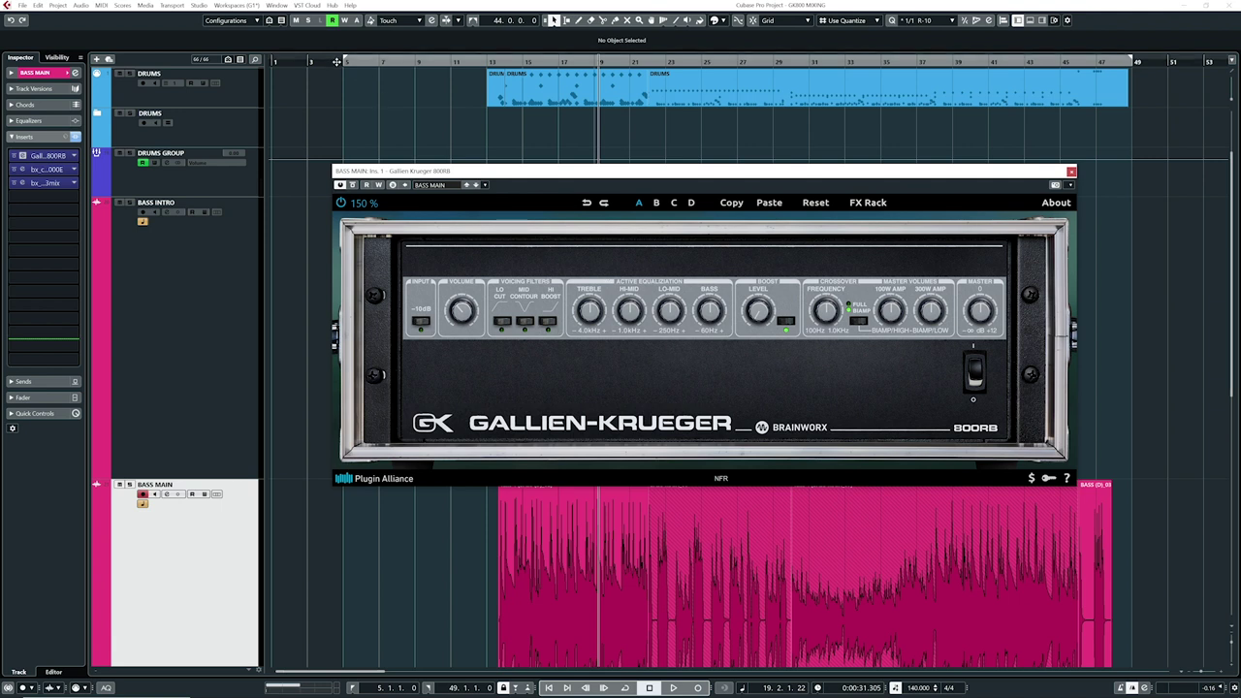
Play the song from bar 5 with the BASS MAIN Gallien-Krueger 800RB plug-in window moved aside.
{"action": "scroll", "coordinate": [355, 68], "scroll_direction": "up", "scroll_amount": 3}
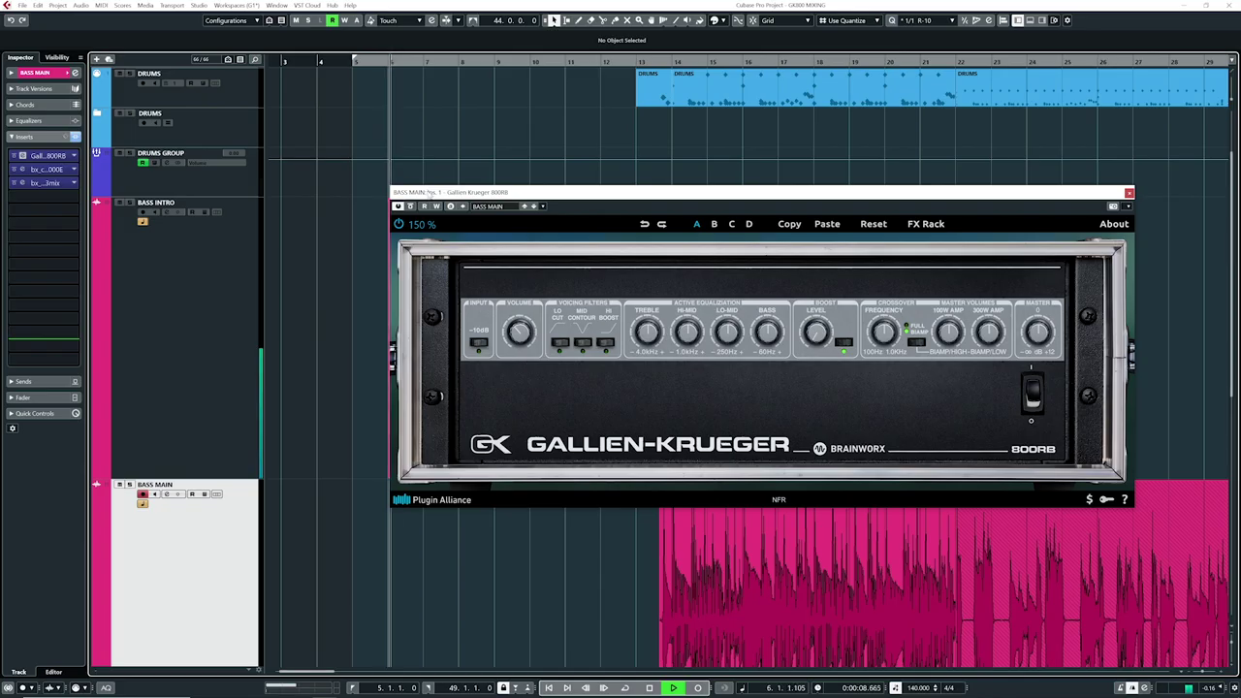
{"action": "left_click_drag", "start_coordinate": [424, 192], "coordinate": [345, 186]}
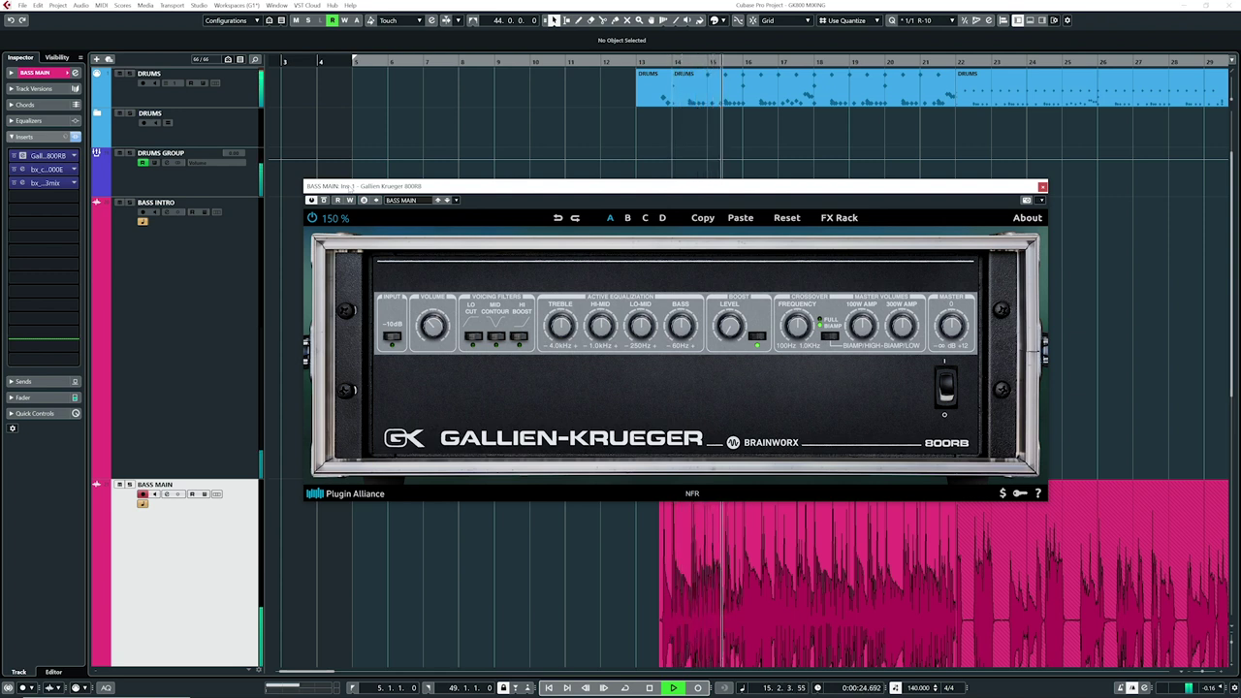
{"action": "key", "text": "g"}
{"action": "key", "text": "g"}
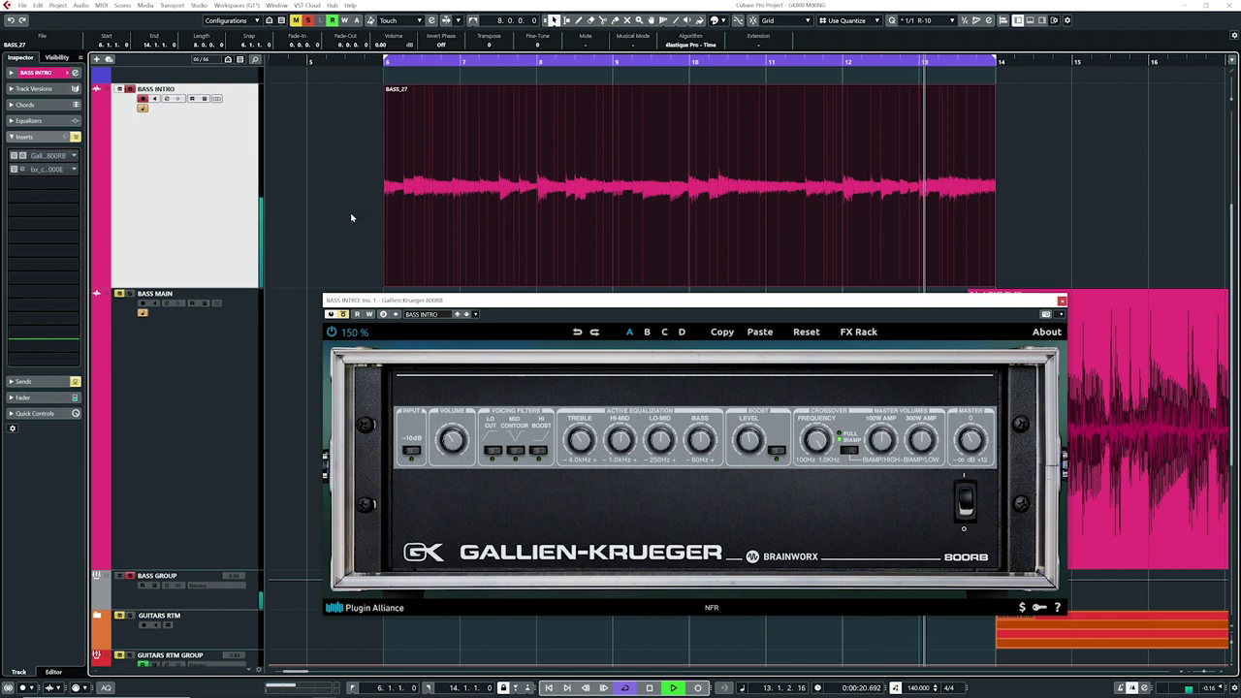
Turn off the bypass on the BASS INTRO track's Gallien-Krueger 800RB insert during playback and listen to the amped bass.
{"action": "key", "text": "space"}
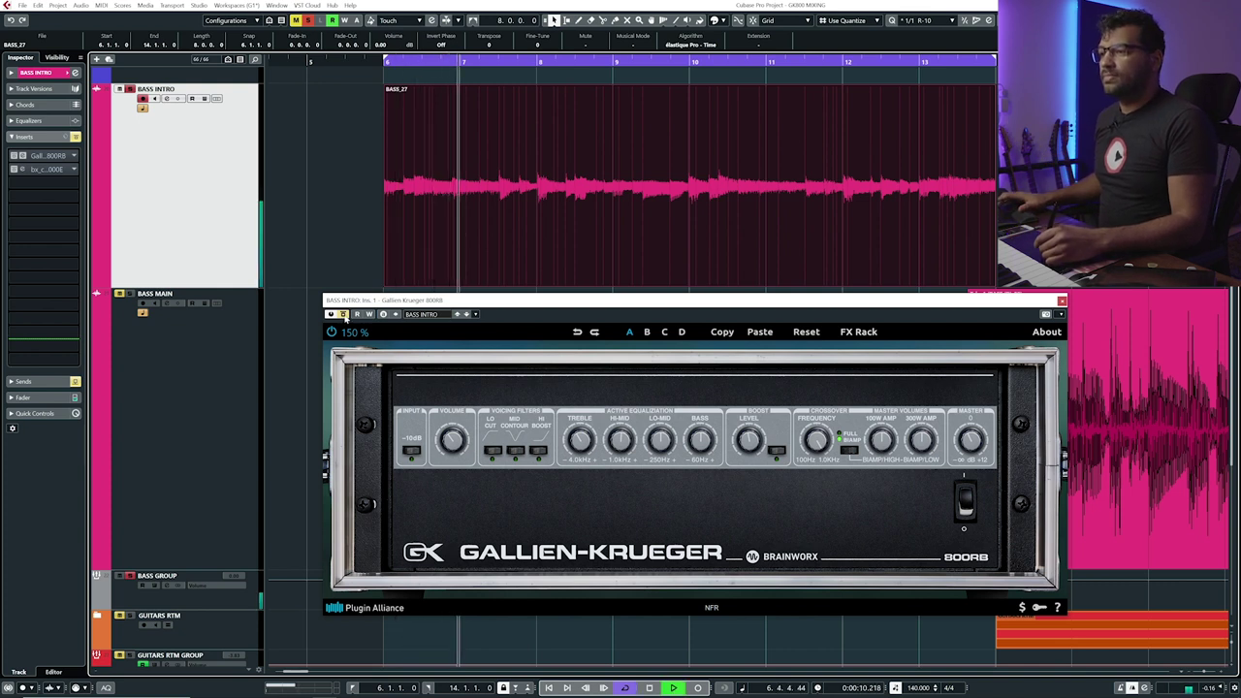
{"action": "left_click", "coordinate": [343, 315]}
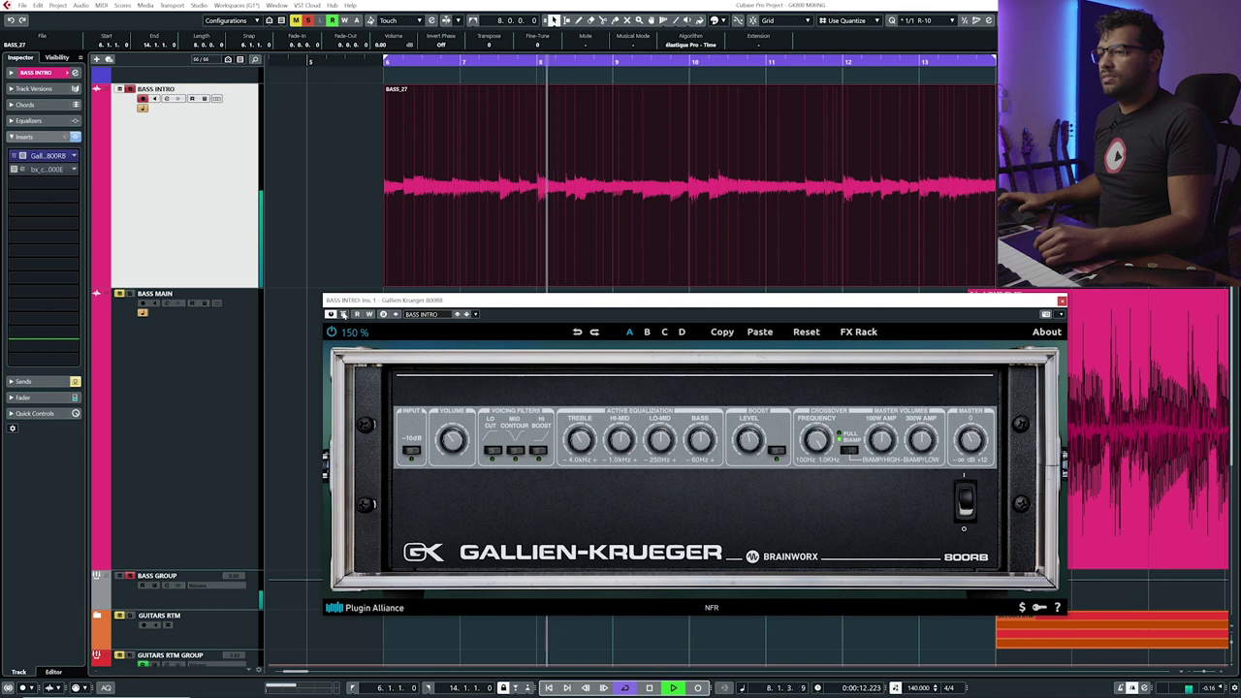
{"action": "left_click_drag", "start_coordinate": [350, 305], "coordinate": [348, 299]}
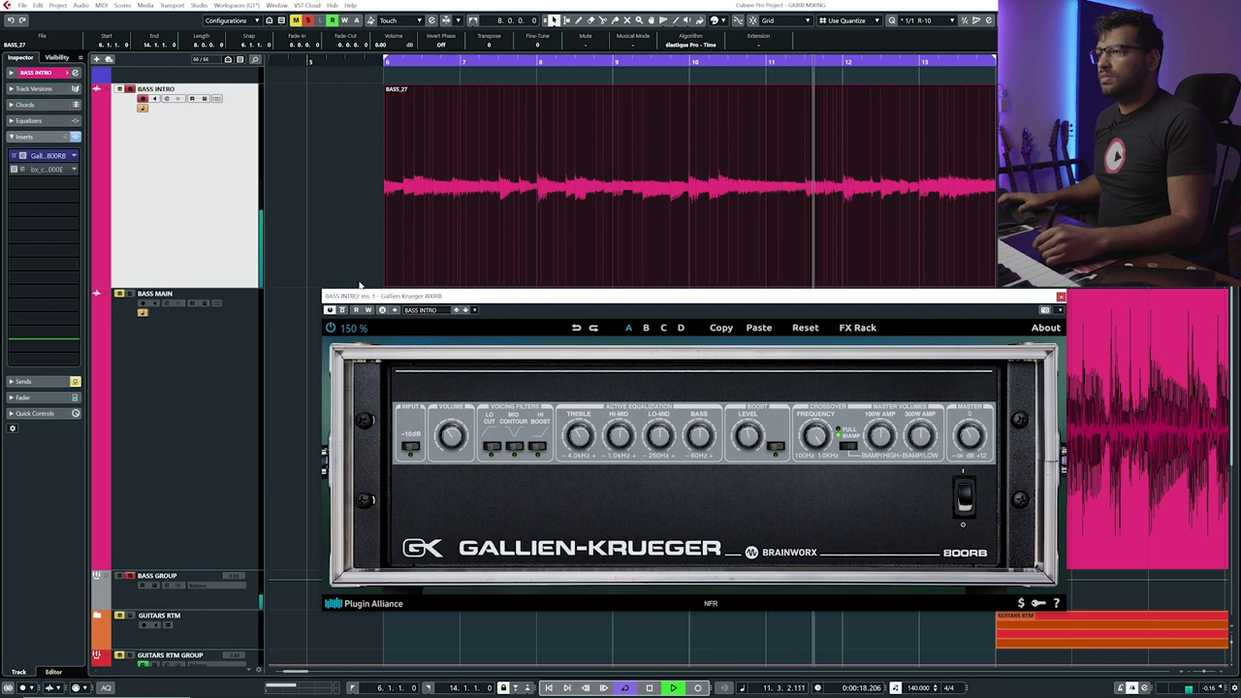
{"action": "key", "text": "space"}
Loop bars 6 to 8 and compare the bass intro with the 800RB bypassed and active.
{"action": "left_click_drag", "start_coordinate": [995, 61], "coordinate": [531, 61]}
{"action": "key", "text": "j"}
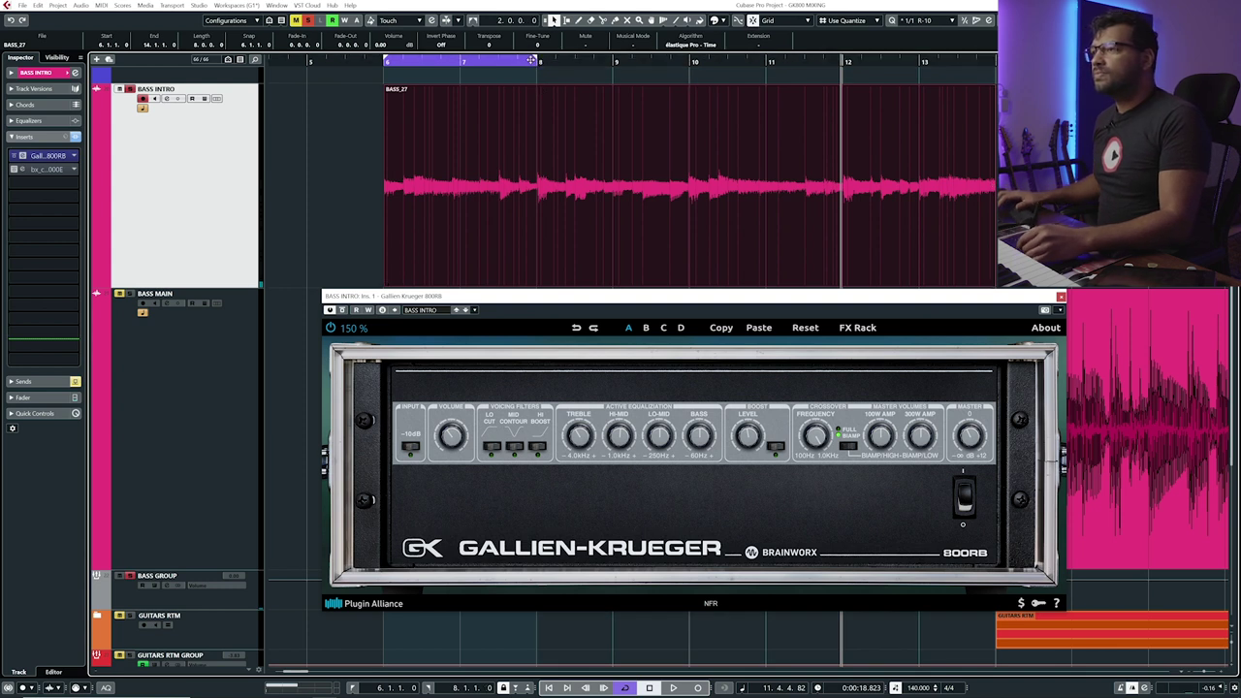
{"action": "key", "text": "space"}
{"action": "left_click", "coordinate": [342, 311]}
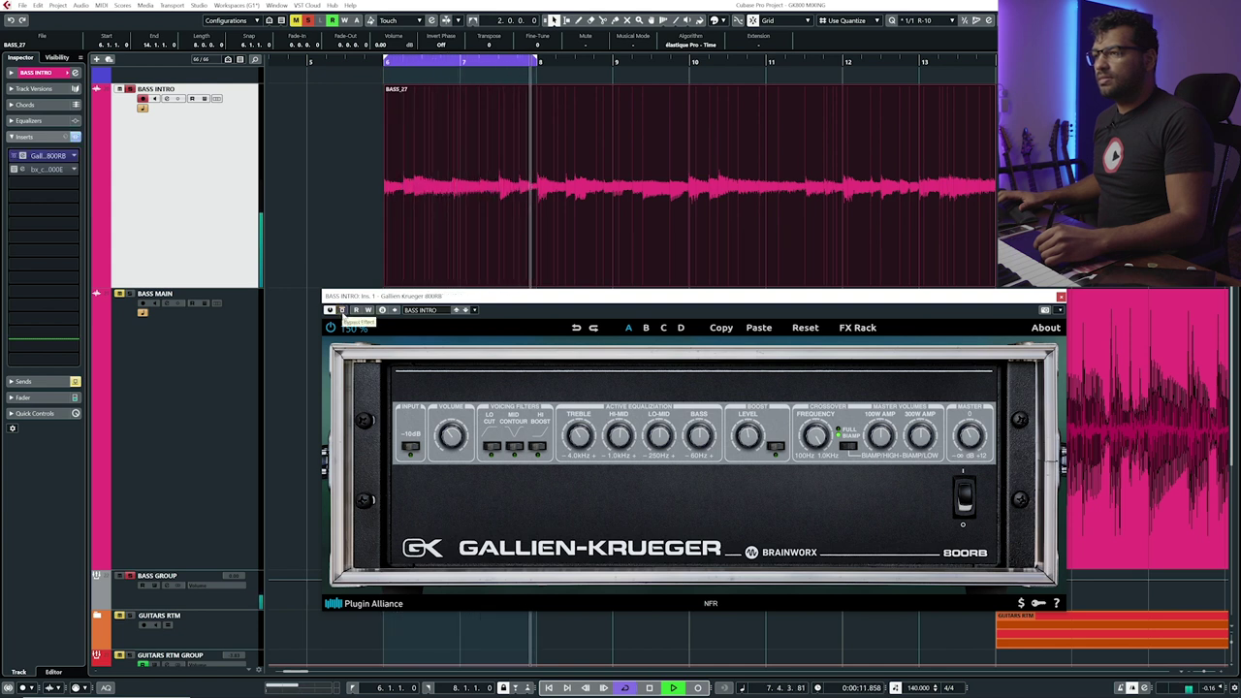
{"action": "left_click", "coordinate": [343, 310]}
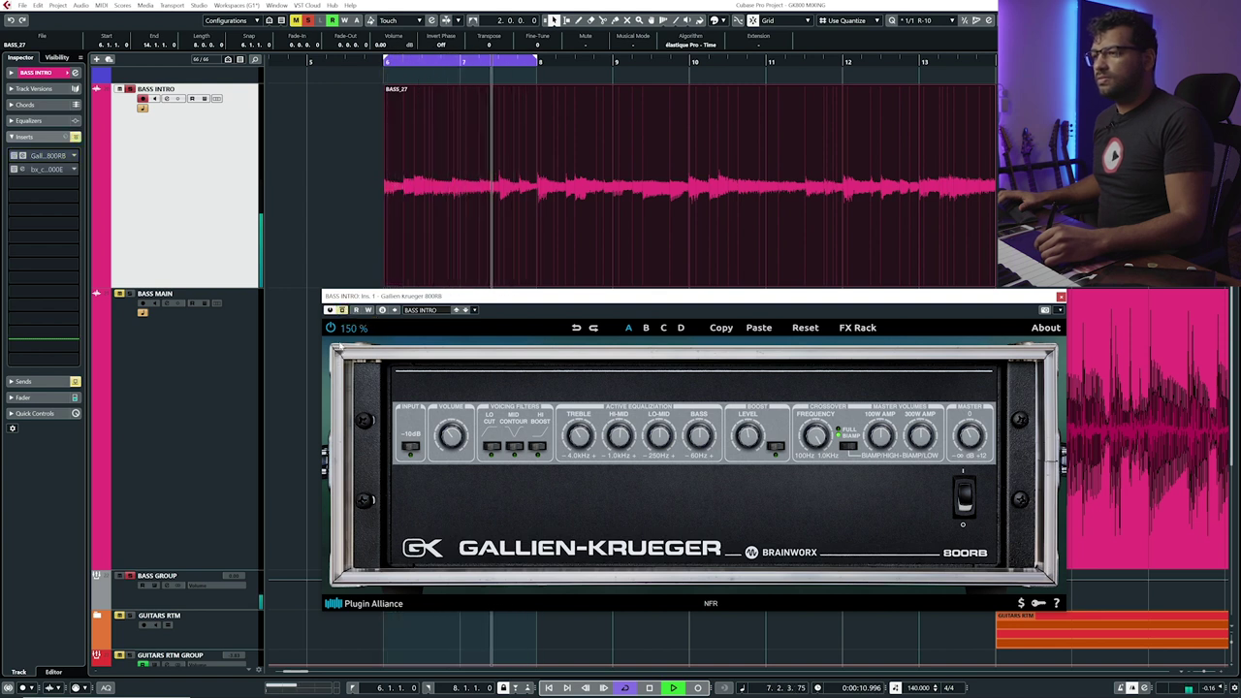
{"action": "left_click", "coordinate": [342, 310]}
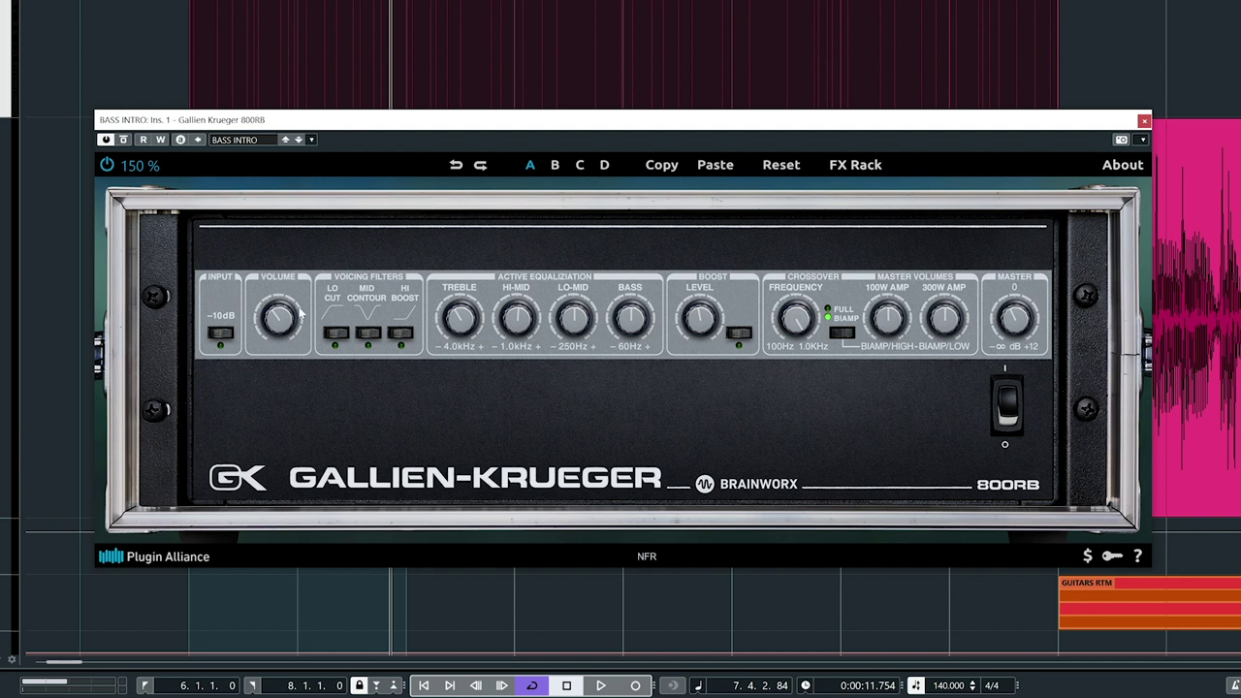
Audition the amp's -10 dB input pad on the bass intro, switching it on and back off during playback.
{"action": "left_click", "coordinate": [220, 336]}
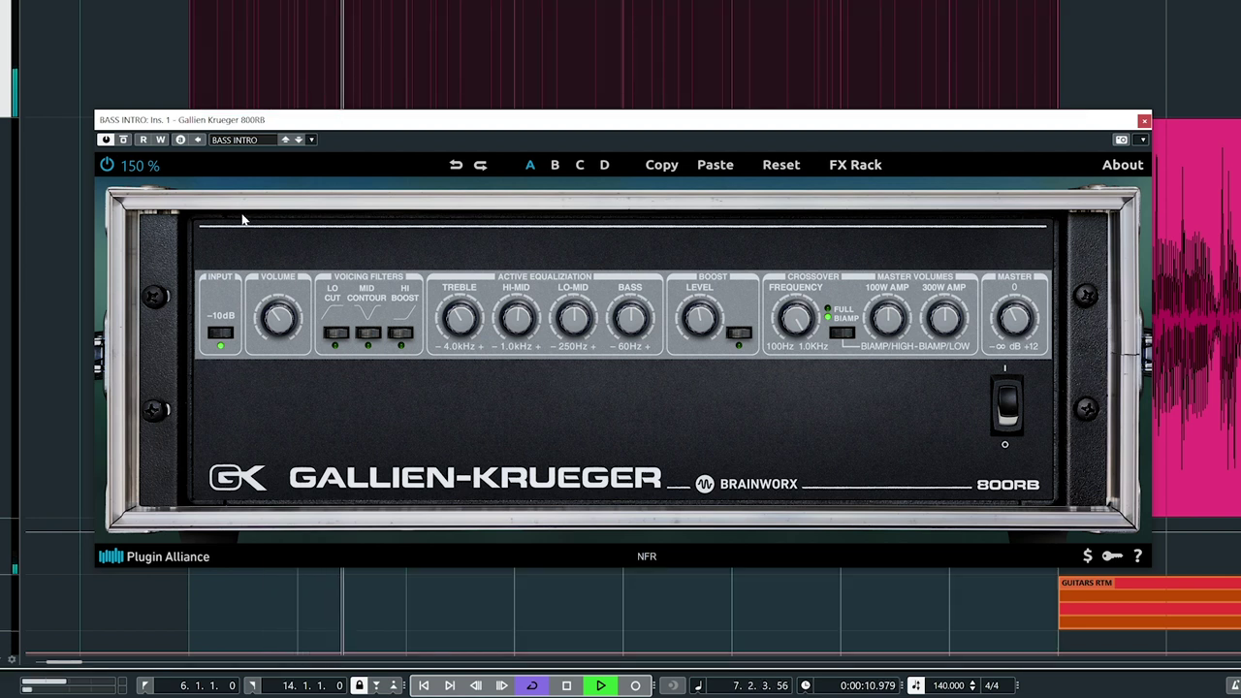
{"action": "left_click", "coordinate": [219, 332]}
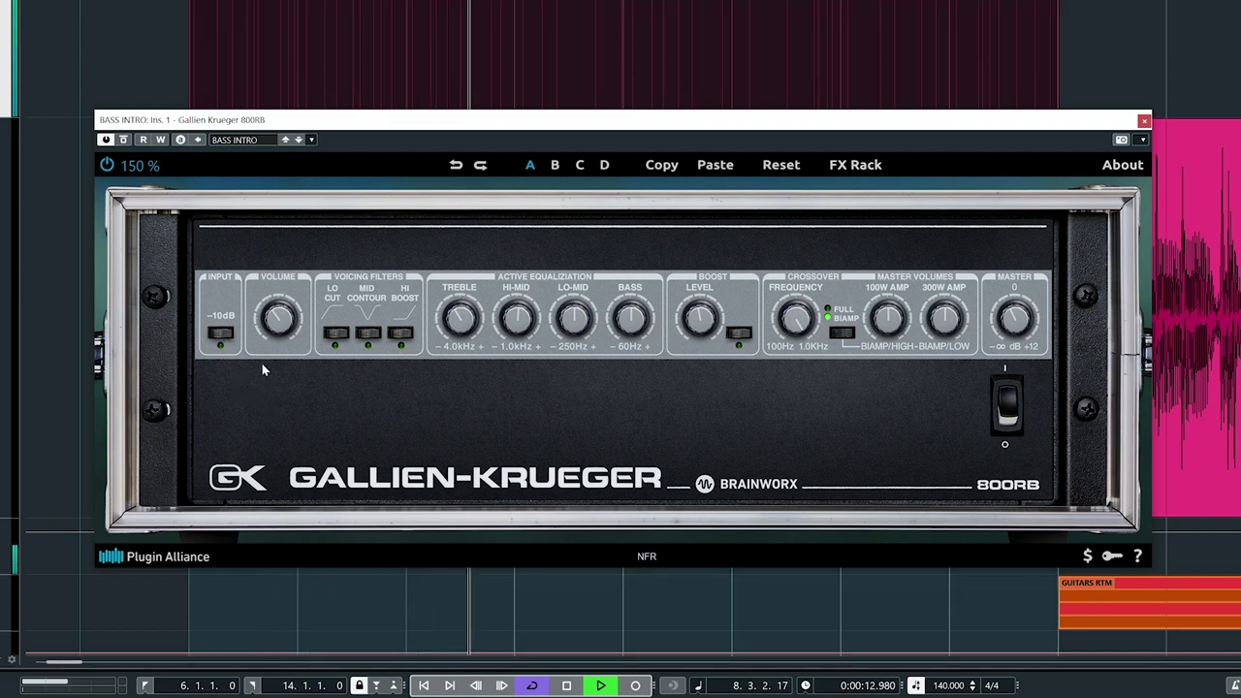
{"action": "key", "text": "space"}
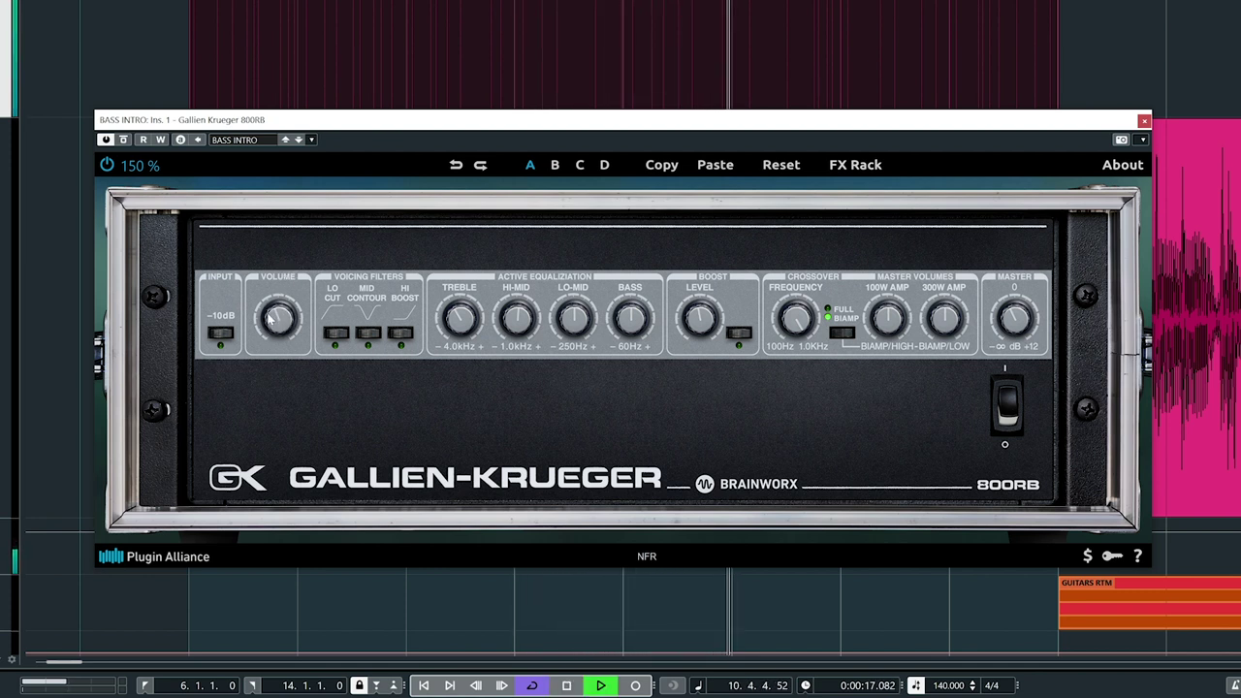
{"action": "key", "text": "space"}
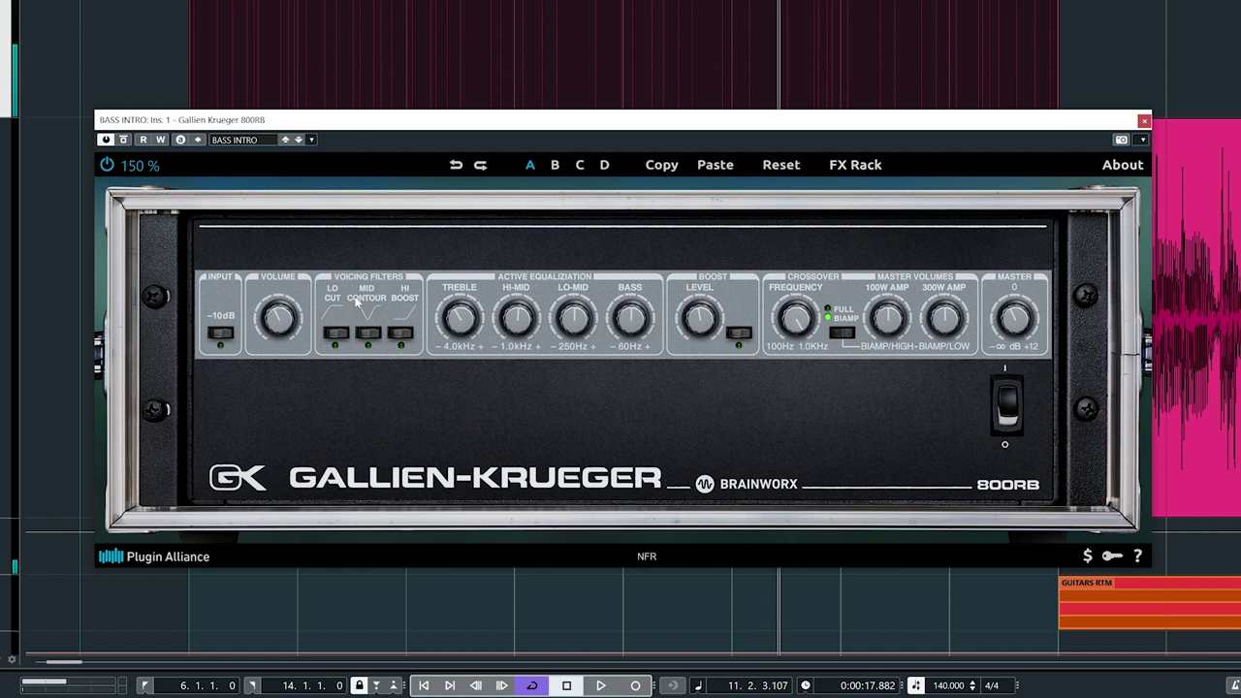
Play the intro from bar 6 and compare the Lo Cut voicing filter on and off.
{"action": "key", "text": "KP_1"}
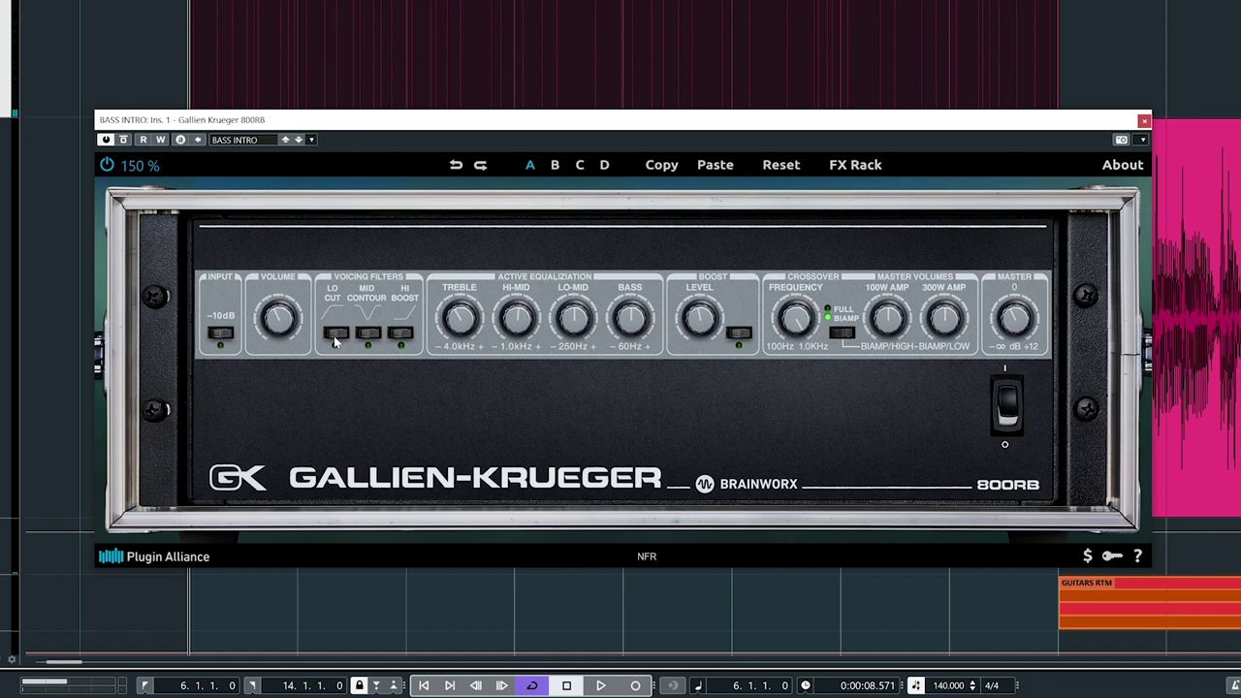
{"action": "key", "text": "space"}
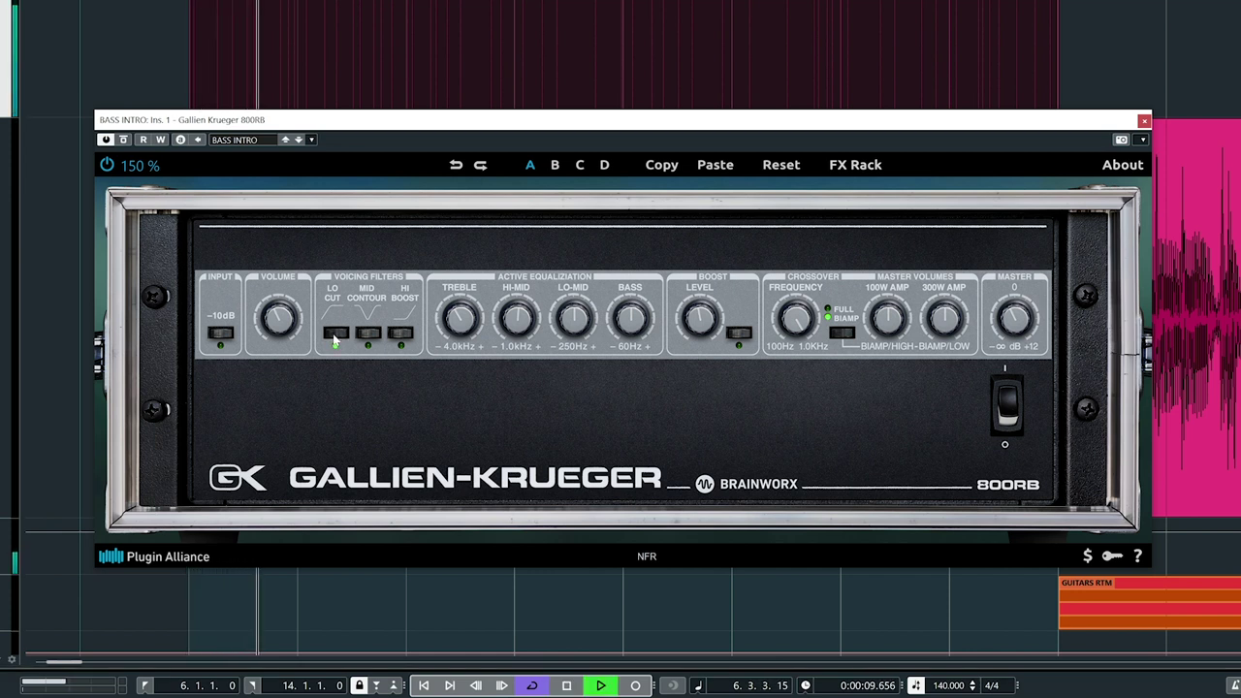
{"action": "left_click", "coordinate": [336, 334]}
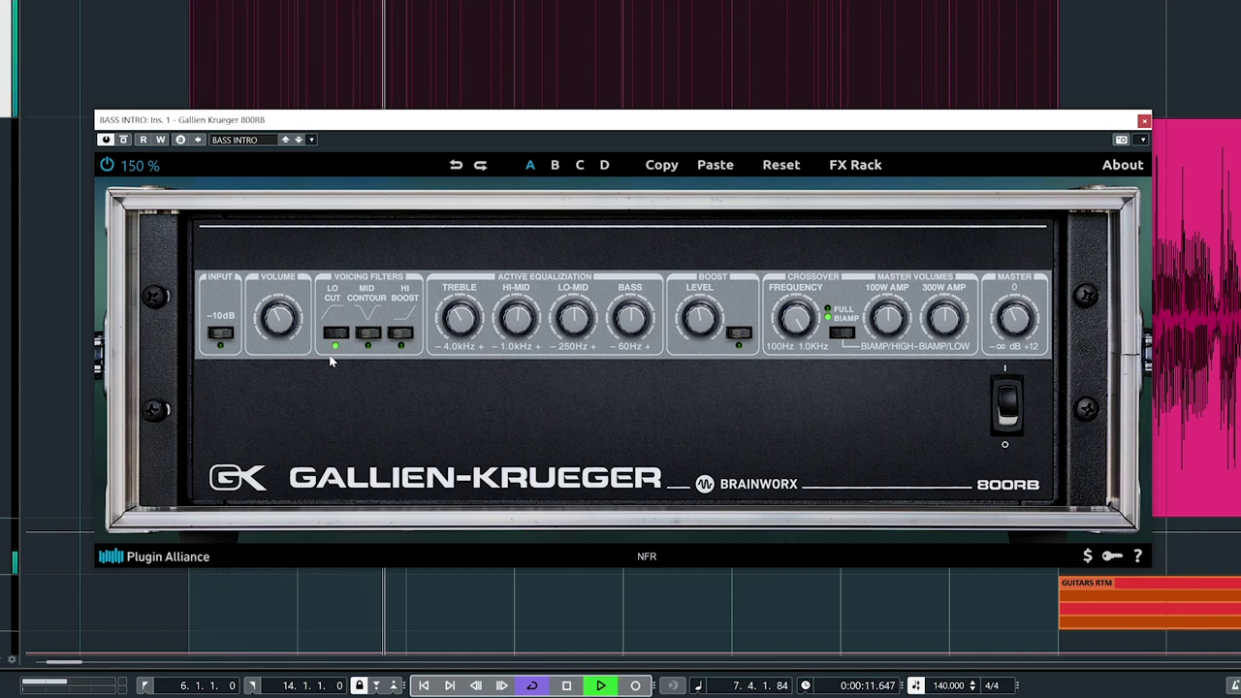
{"action": "left_click", "coordinate": [336, 339]}
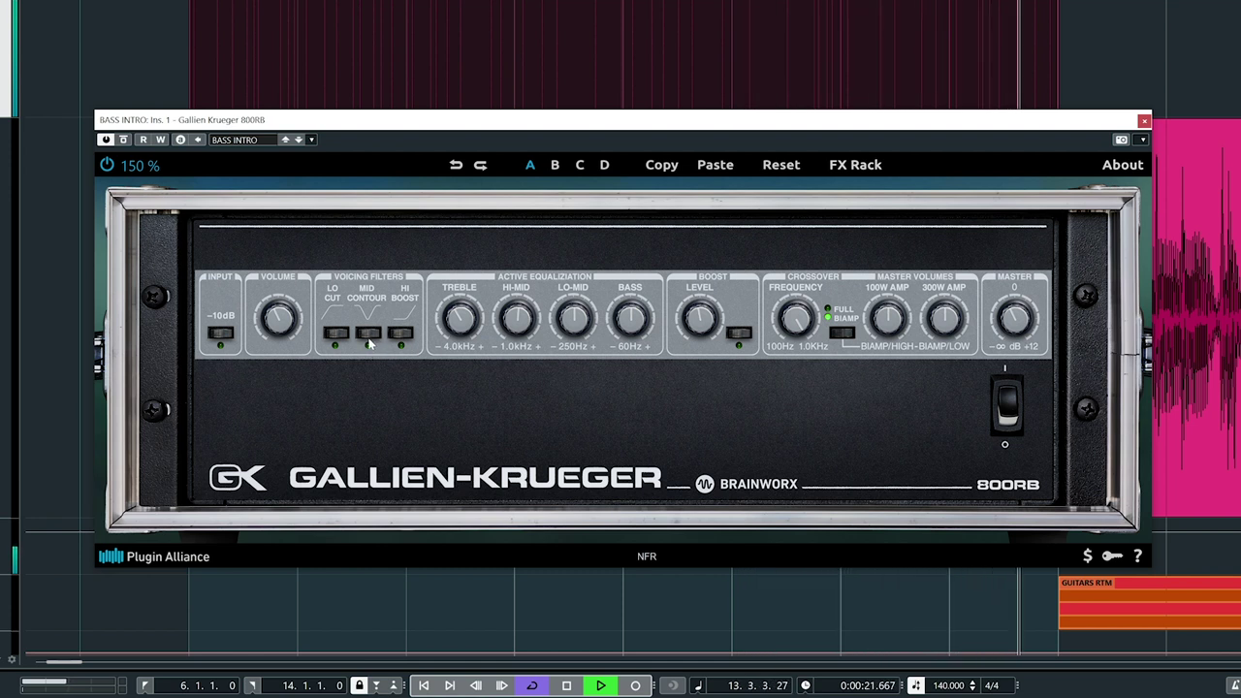
{"action": "key", "text": "space"}
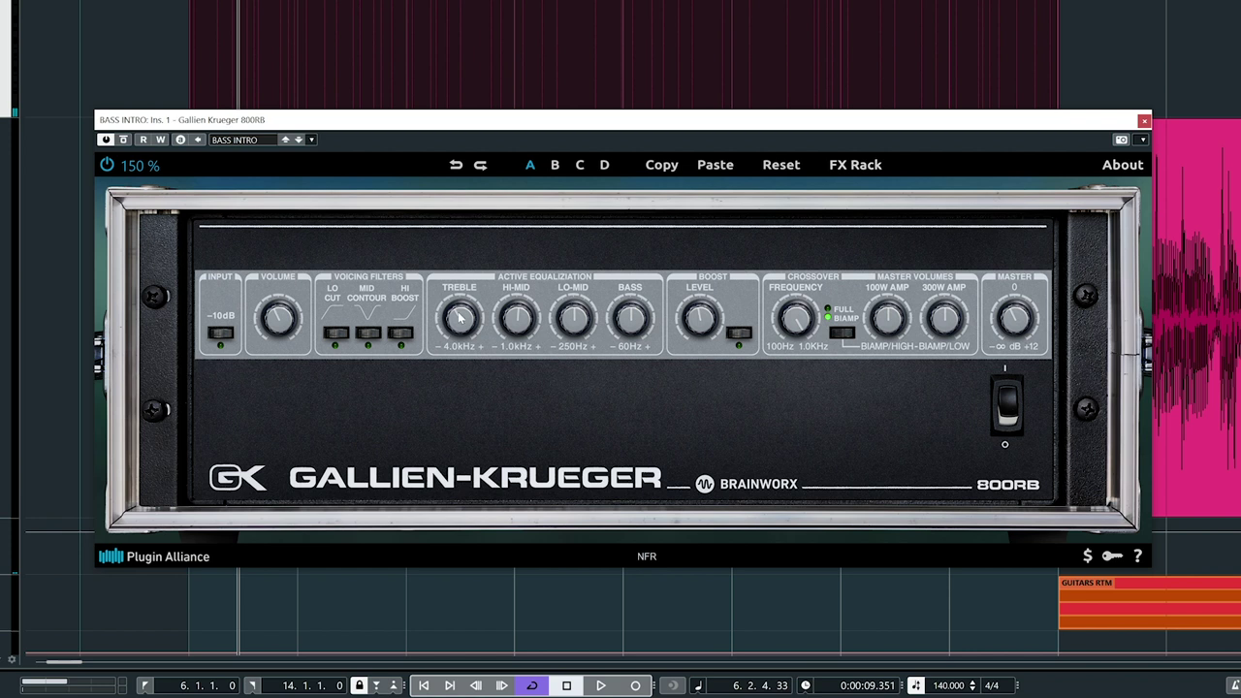
Compare the Hi Boost voicing filter on and off during playback and return to the start of the intro.
{"action": "left_click", "coordinate": [398, 339]}
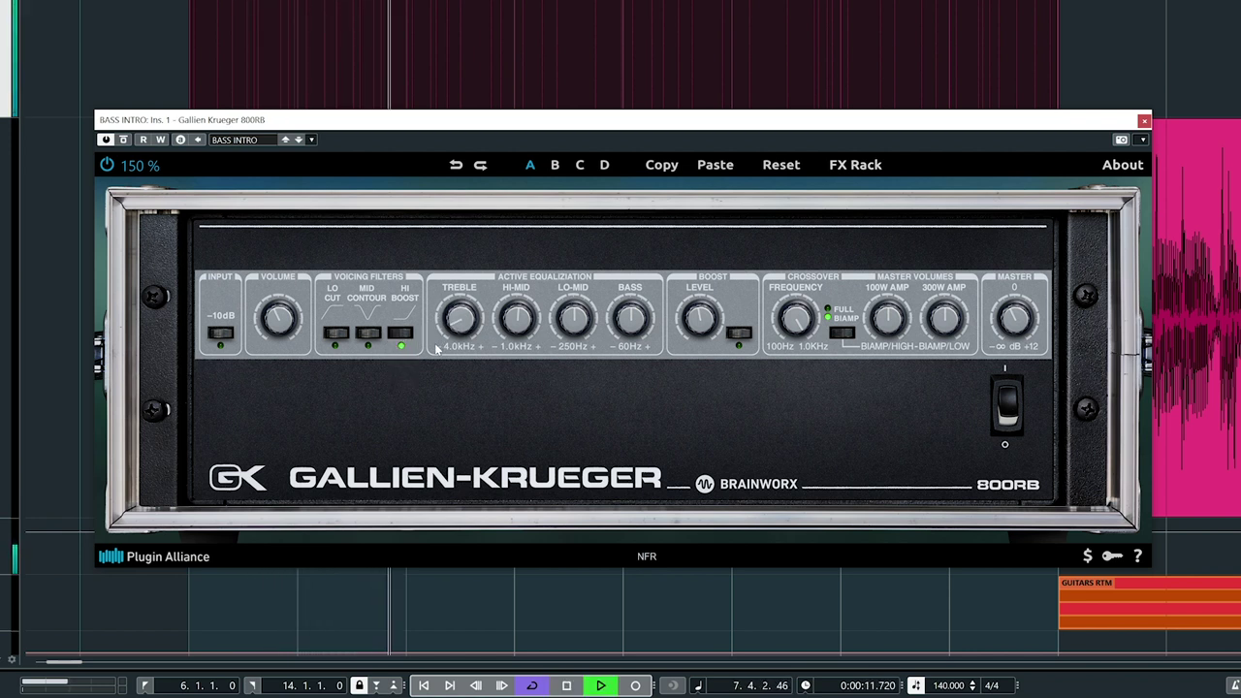
{"action": "left_click", "coordinate": [401, 337]}
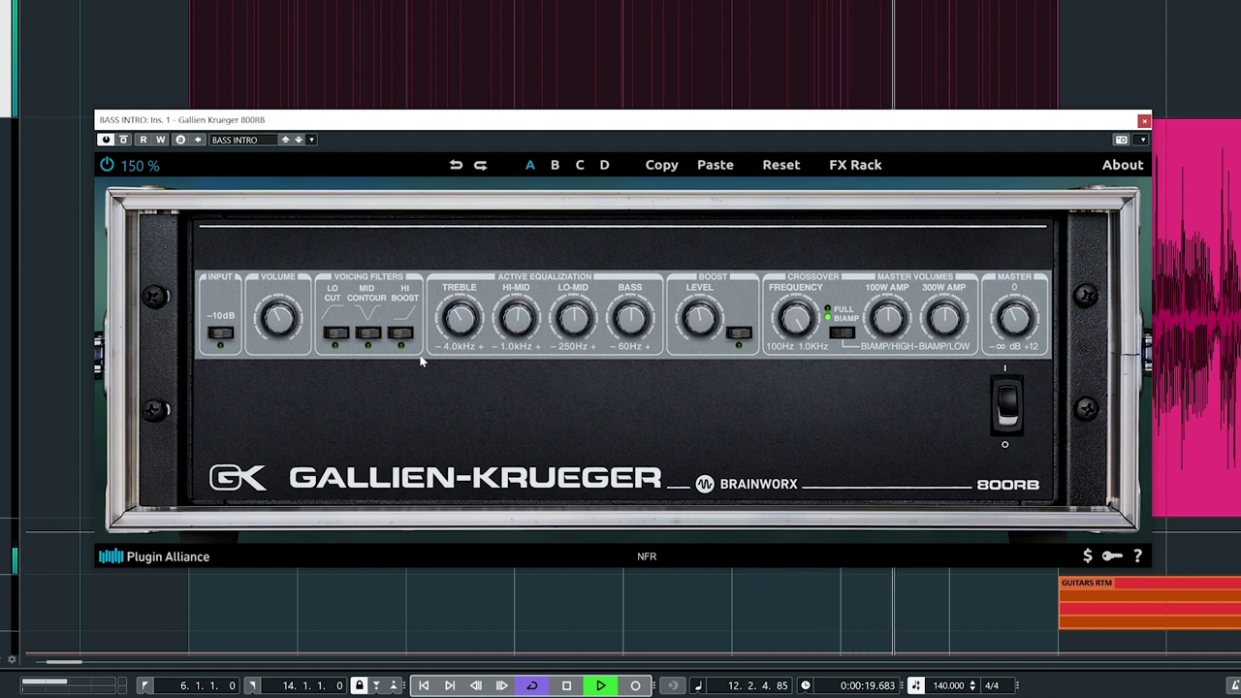
{"action": "key", "text": "space"}
{"action": "key", "text": "KP_1"}
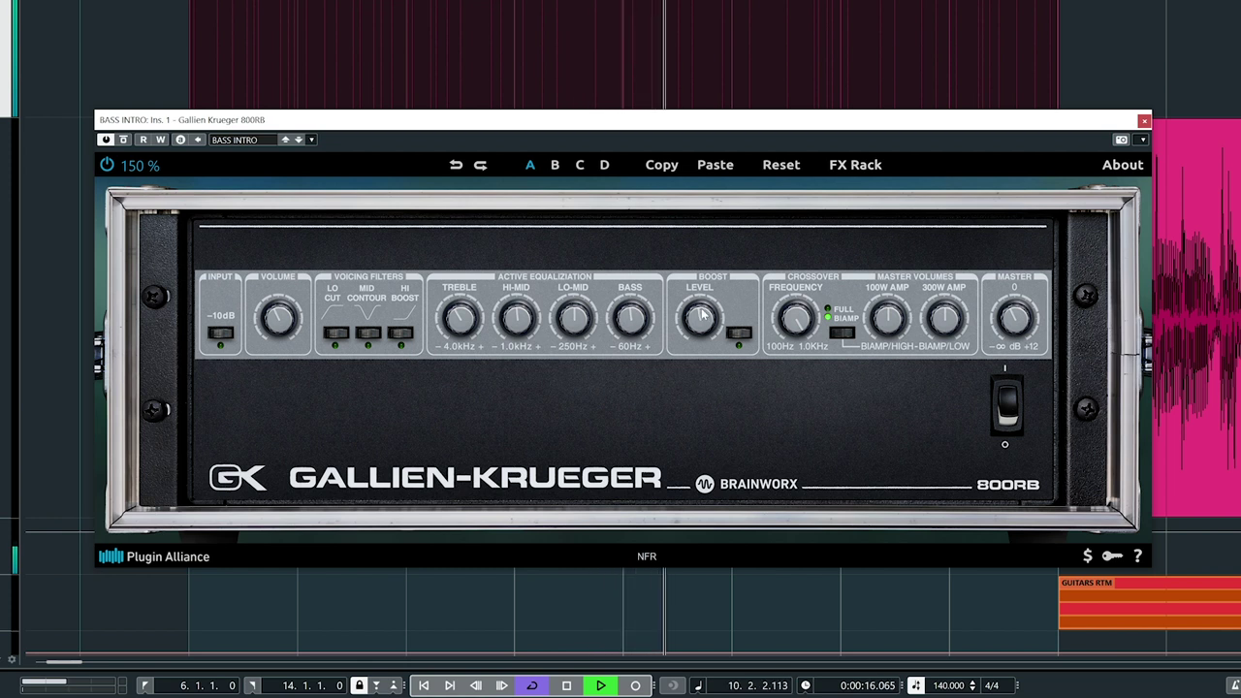
Audition the amp's Boost section during playback and switch it back off.
{"action": "key", "text": "space"}
{"action": "key", "text": "space"}
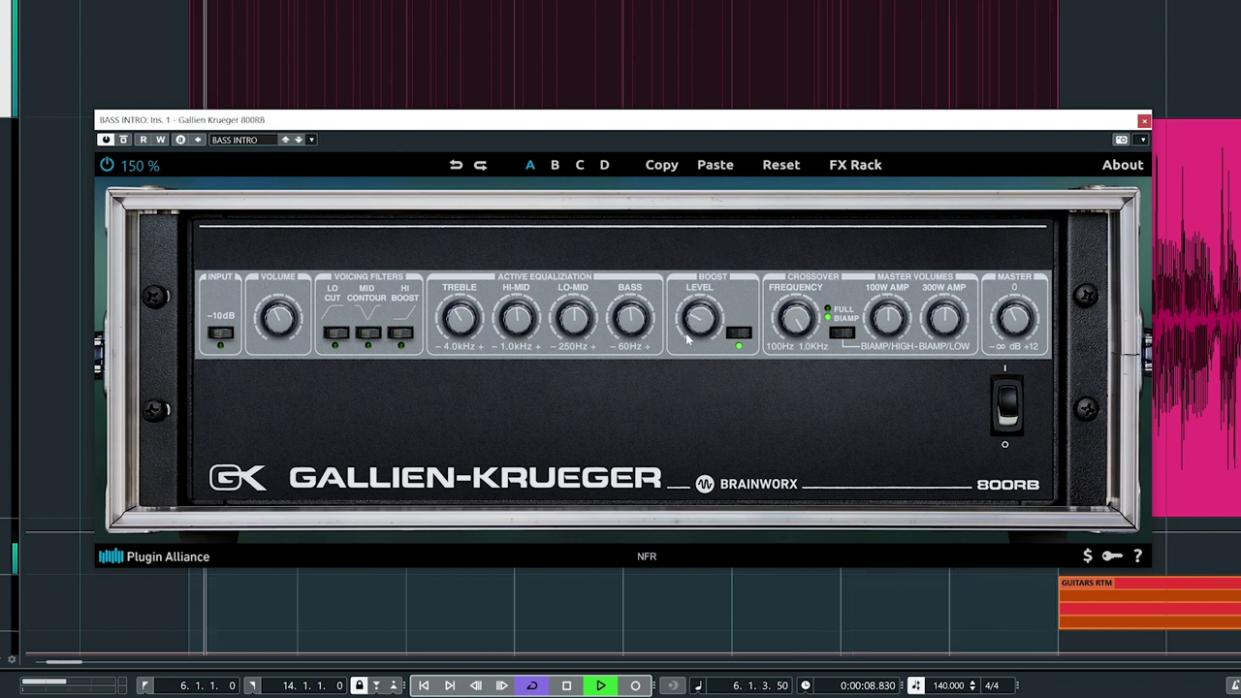
{"action": "left_click", "coordinate": [740, 334]}
{"action": "key", "text": "space"}
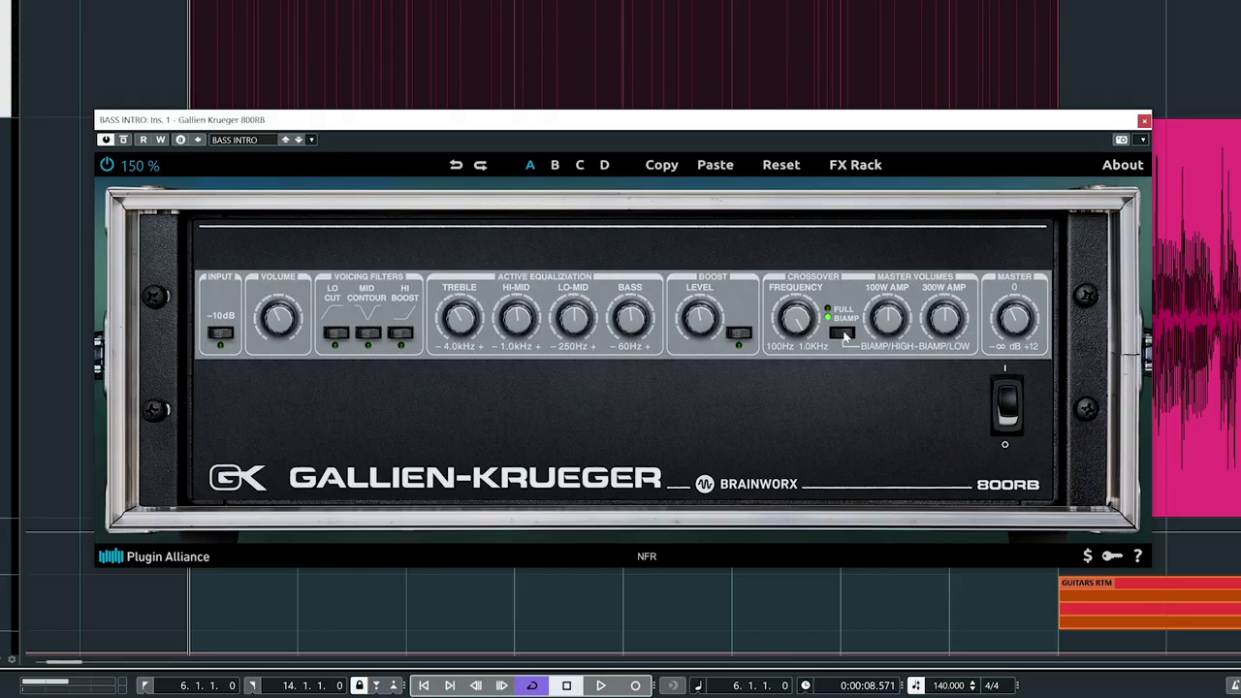
Compare the crossover's Full and Biamp modes during playback, leaving it in Biamp.
{"action": "key", "text": "space"}
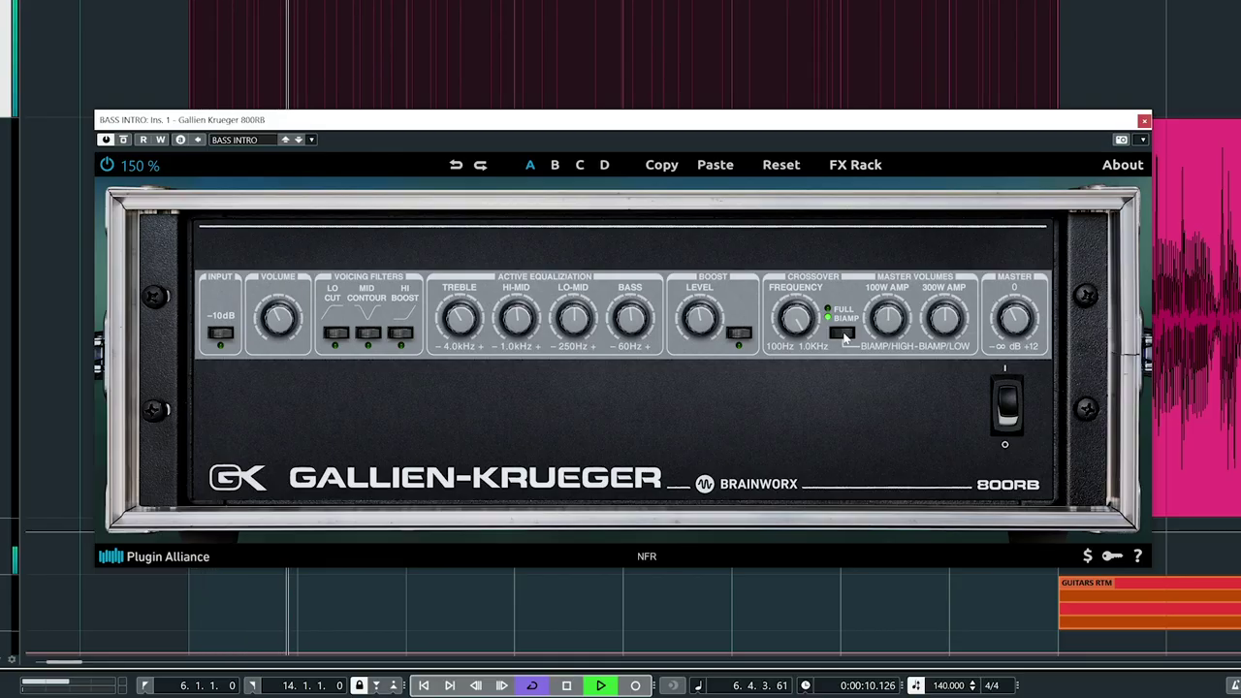
{"action": "left_click", "coordinate": [845, 339]}
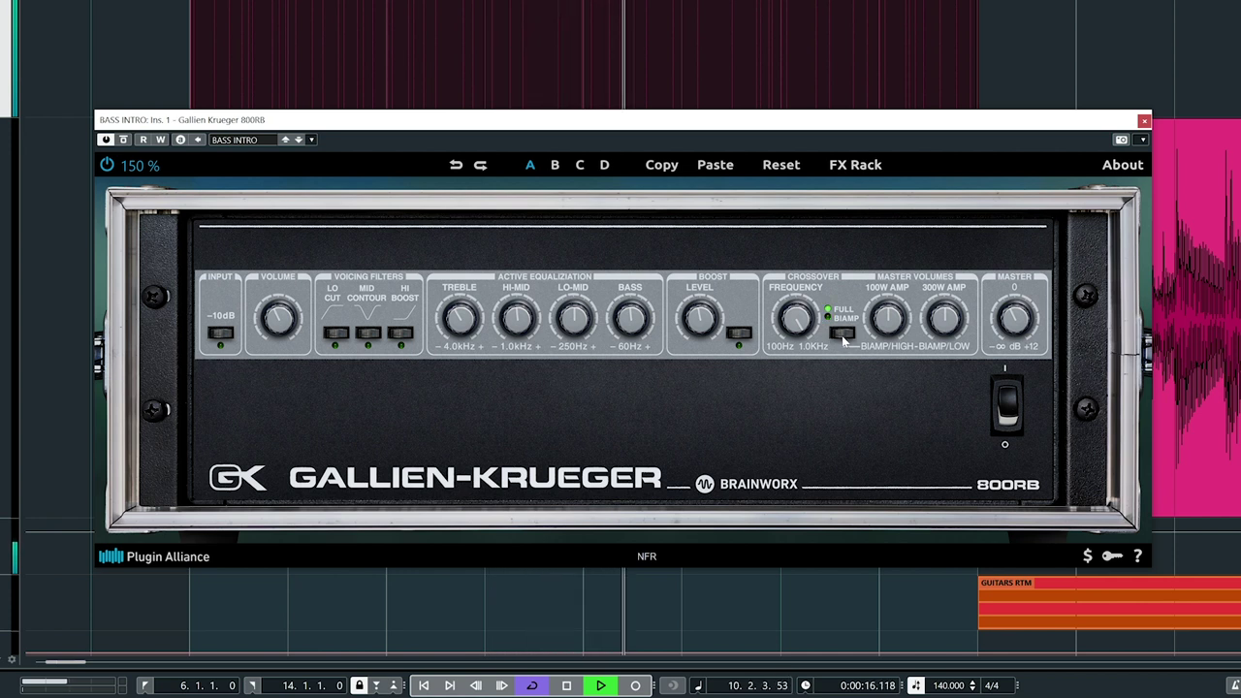
{"action": "left_click", "coordinate": [843, 334]}
{"action": "left_click", "coordinate": [843, 334]}
{"action": "key", "text": "space"}
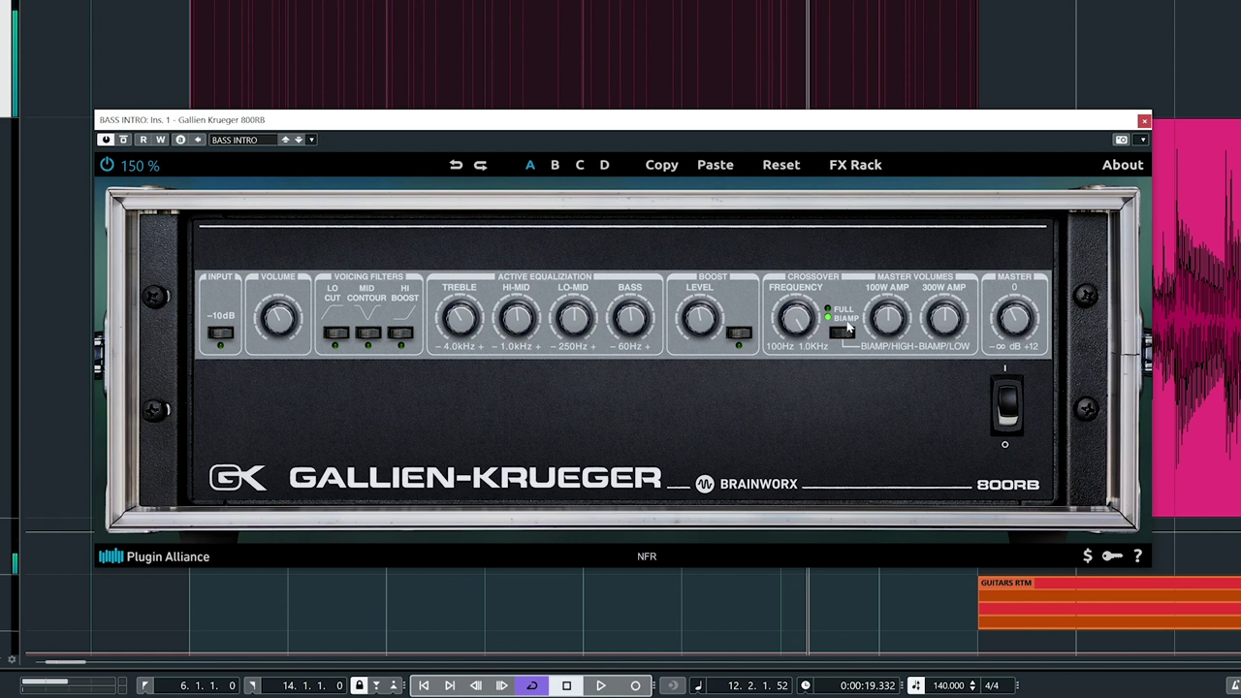
Play the intro from its start and audition the 100W amp master volume in Biamp mode.
{"action": "key", "text": "KP_1"}
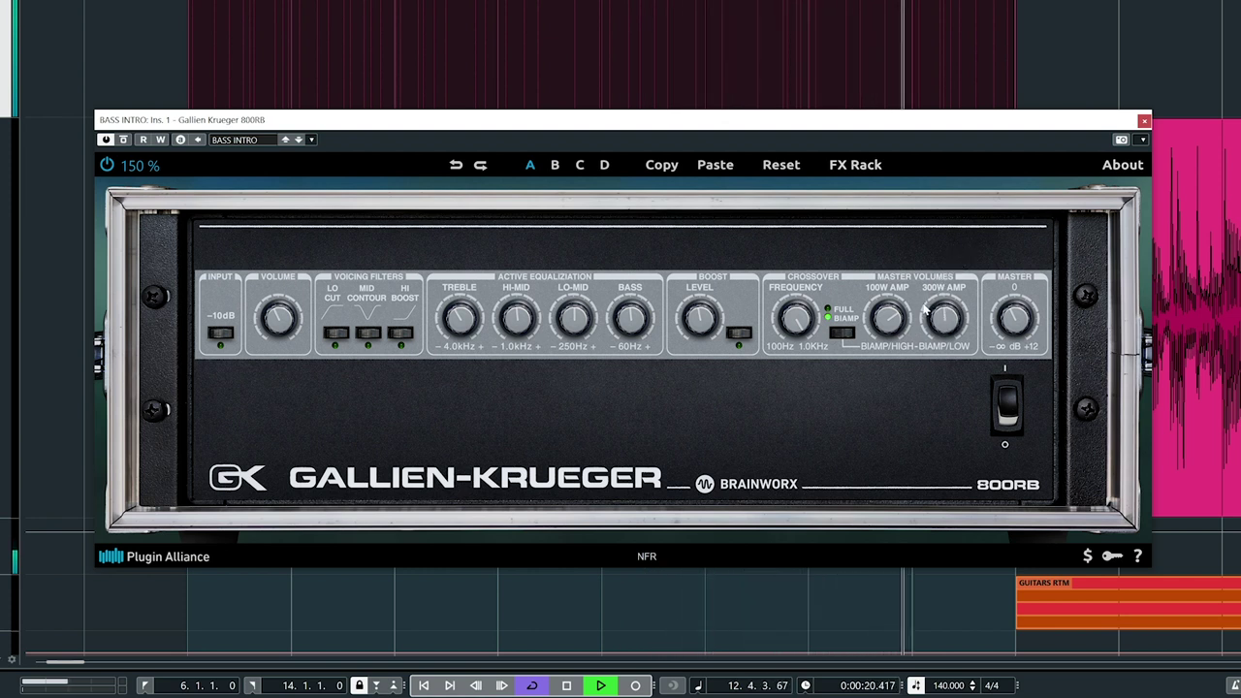
{"action": "key", "text": "space"}
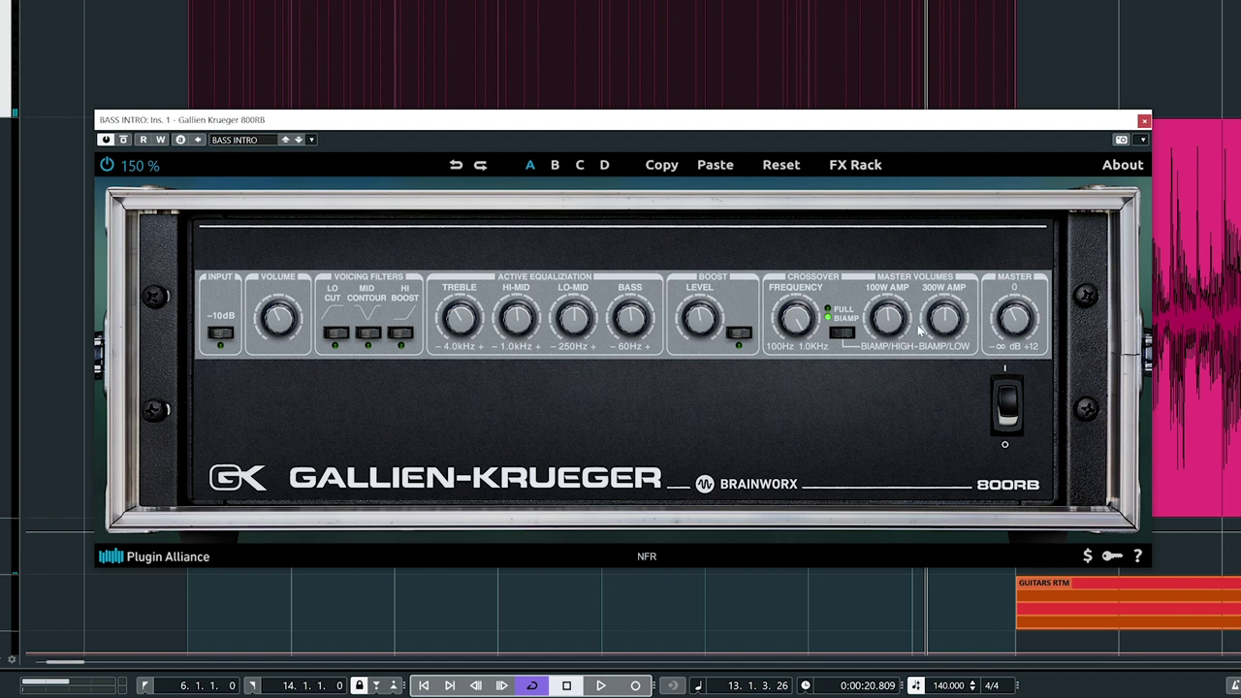
{"action": "key", "text": "space"}
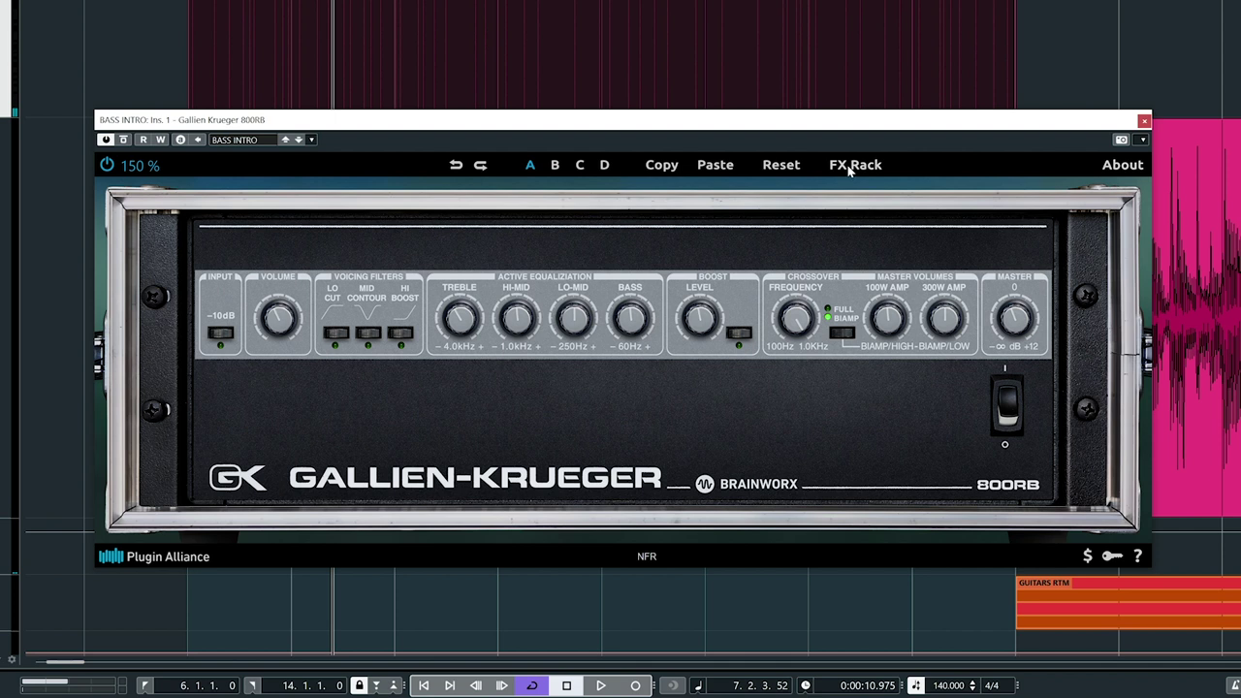
Open the FX Rack and audition the Tight filter up to 3.0 kHz and the Smooth filter, restoring them to 30 Hz and 35.0 kHz.
{"action": "left_click", "coordinate": [852, 166]}
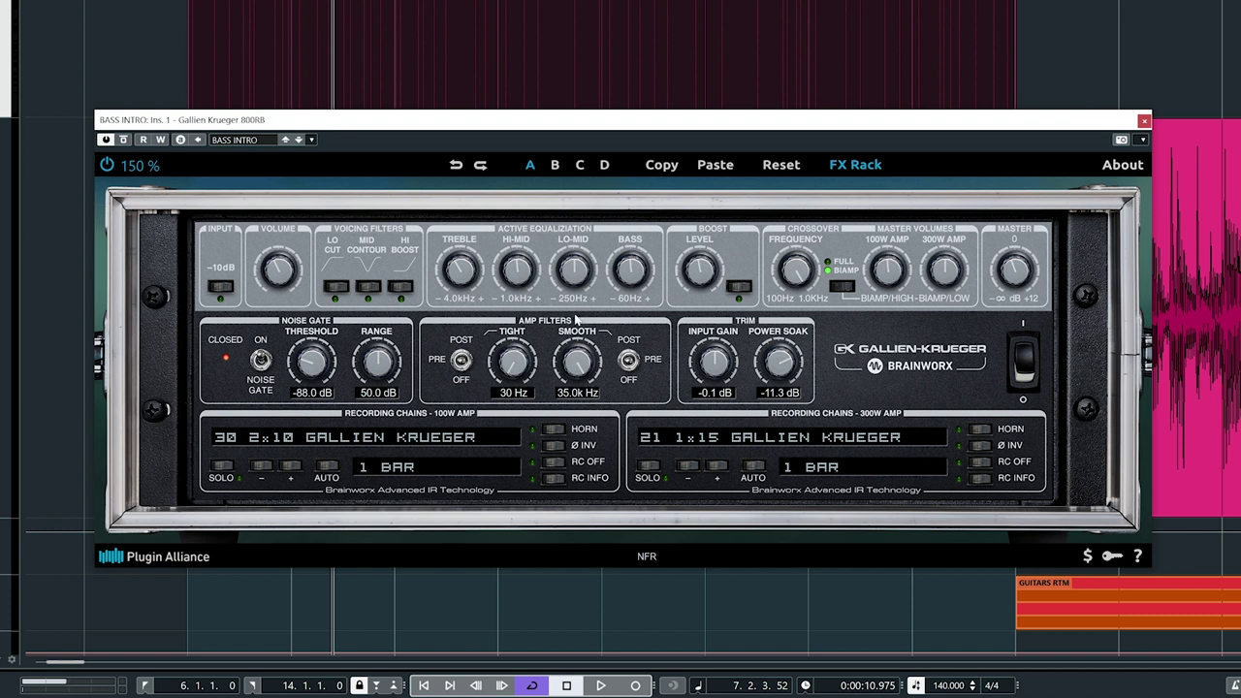
{"action": "left_click_drag", "start_coordinate": [514, 369], "coordinate": [554, 222]}
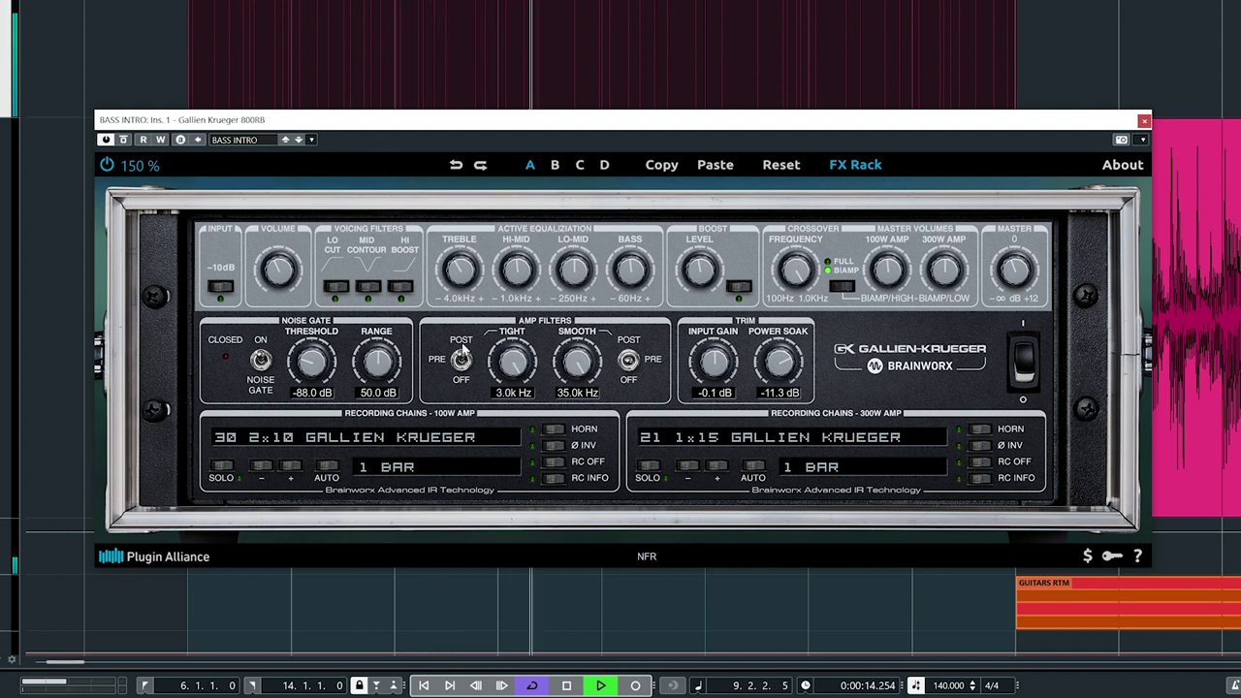
{"action": "left_click_drag", "start_coordinate": [515, 361], "coordinate": [471, 510]}
{"action": "left_click_drag", "start_coordinate": [575, 358], "coordinate": [574, 446]}
{"action": "left_click_drag", "start_coordinate": [524, 483], "coordinate": [581, 331]}
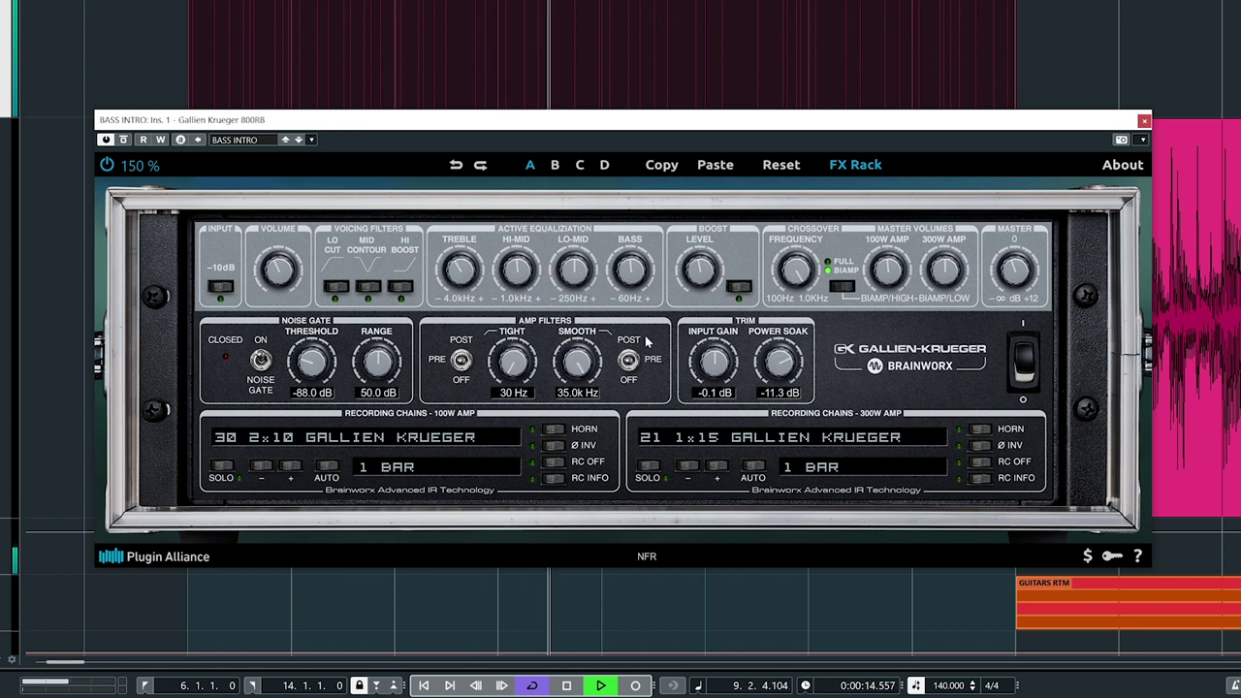
Try a different Input Gain in the Trim section and set the Power Soak to -14.2 dB.
{"action": "key", "text": "space"}
{"action": "key", "text": "space"}
{"action": "left_click_drag", "start_coordinate": [712, 366], "coordinate": [741, 419]}
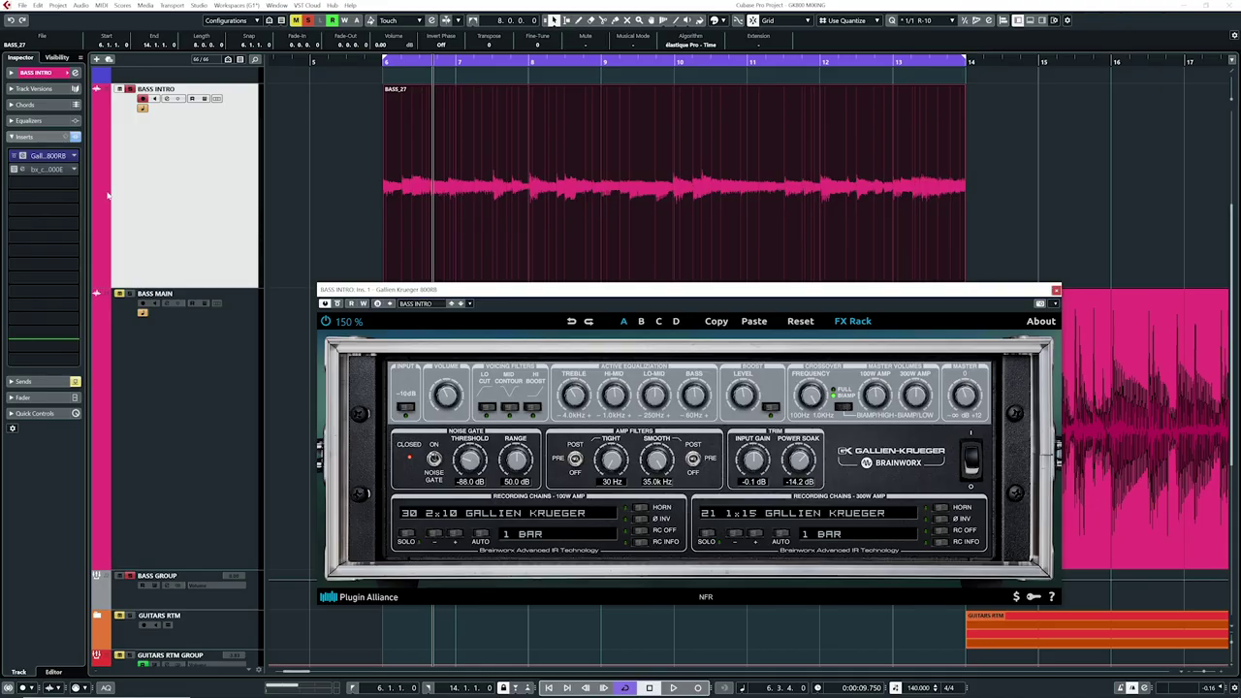
Enable the bx_console SSL 4000 E insert on BASS INTRO, audition it, and close the amp plug-in's window.
{"action": "left_click", "coordinate": [22, 170]}
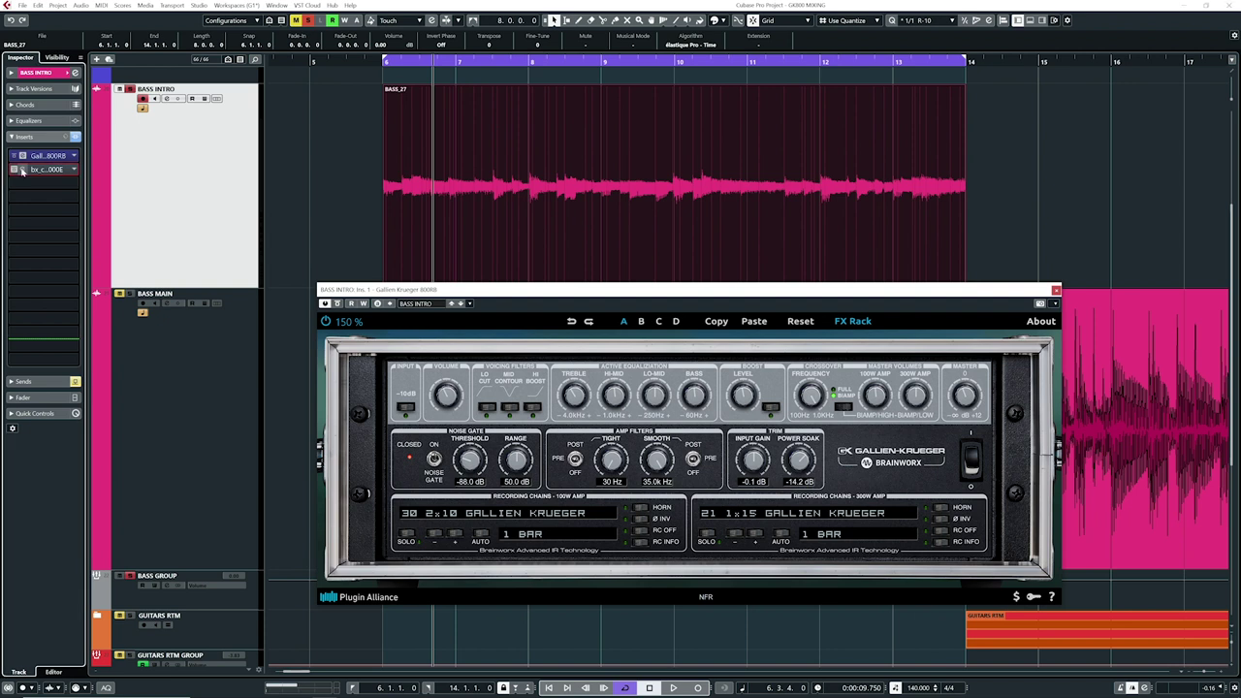
{"action": "key", "text": "space"}
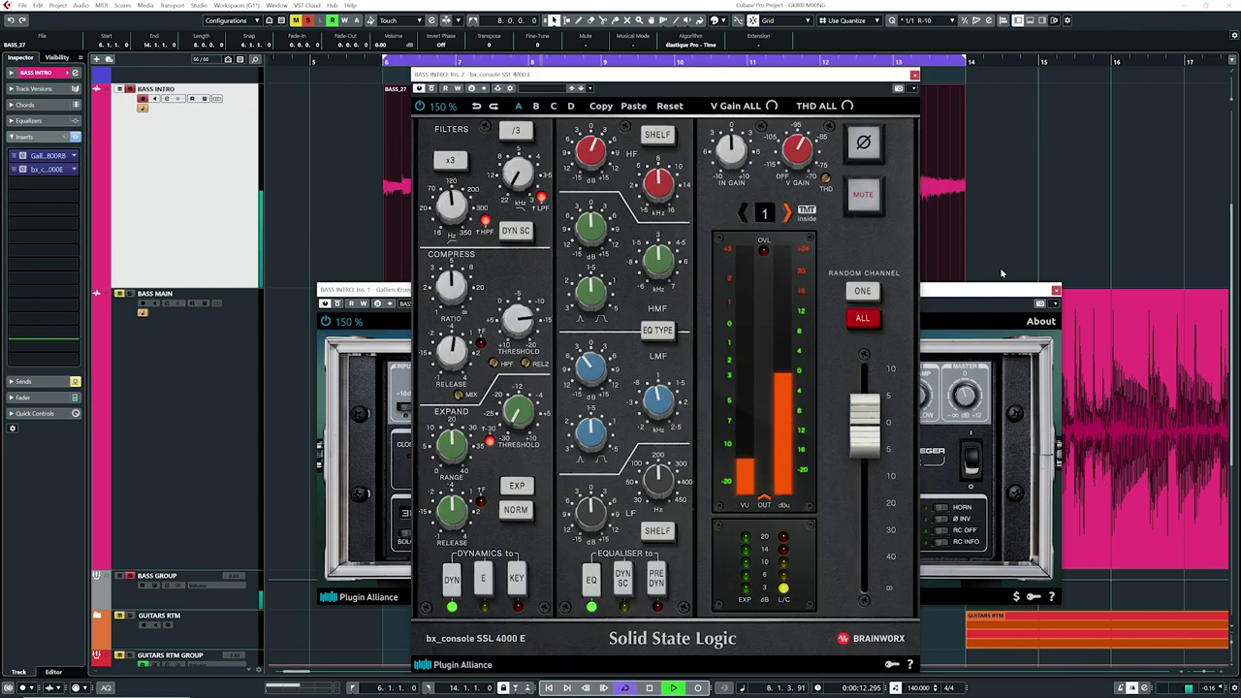
{"action": "left_click", "coordinate": [1056, 290]}
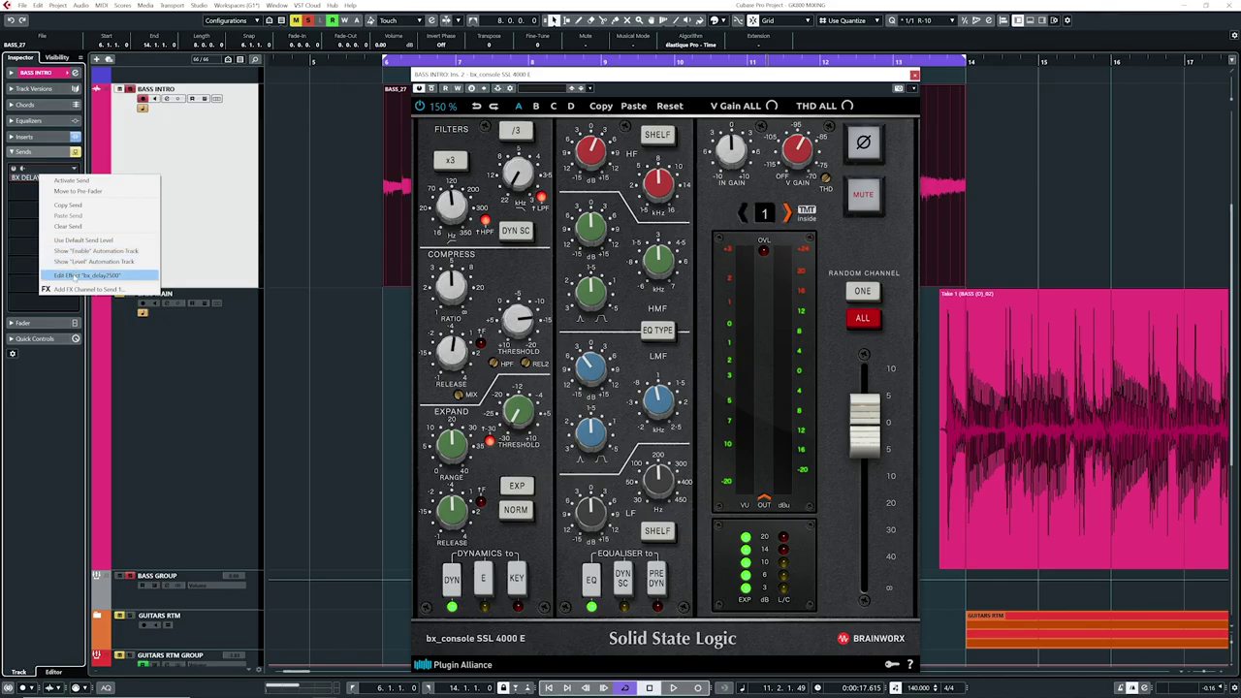
Open bx_delay2500 from the BASS INTRO send, close the SSL console window, and activate the BX DELAY send.
{"action": "left_click", "coordinate": [92, 276]}
{"action": "left_click_drag", "start_coordinate": [596, 229], "coordinate": [581, 231]}
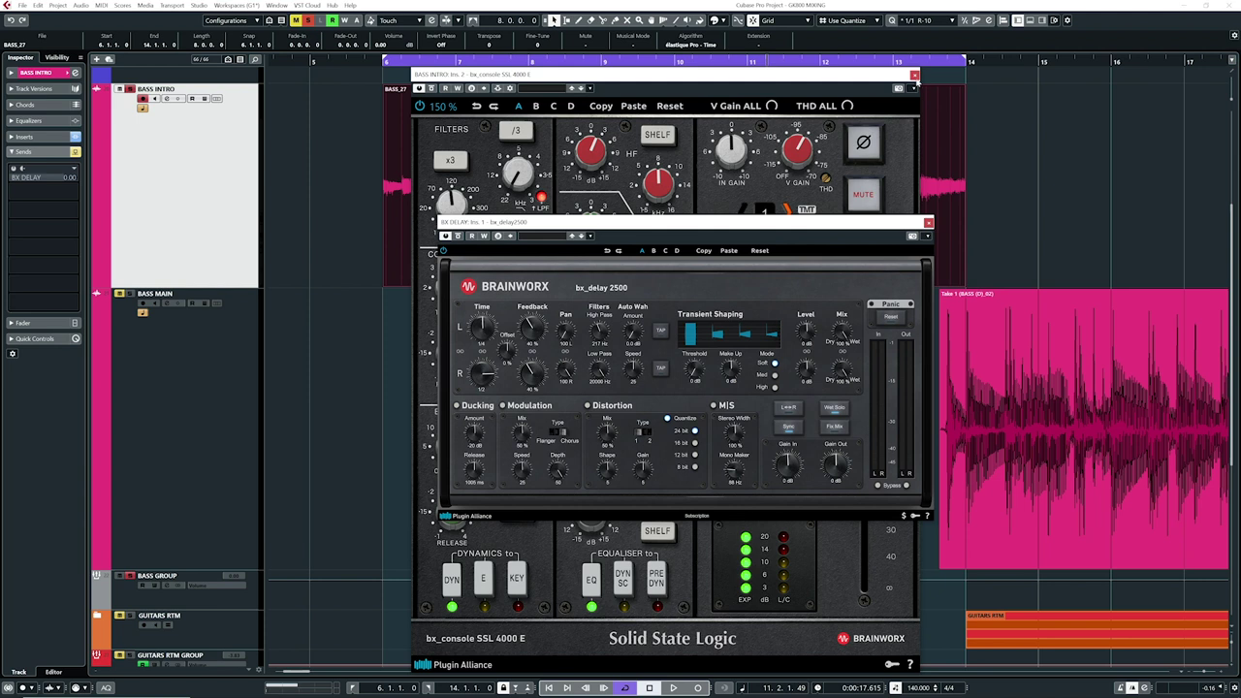
{"action": "left_click", "coordinate": [914, 75]}
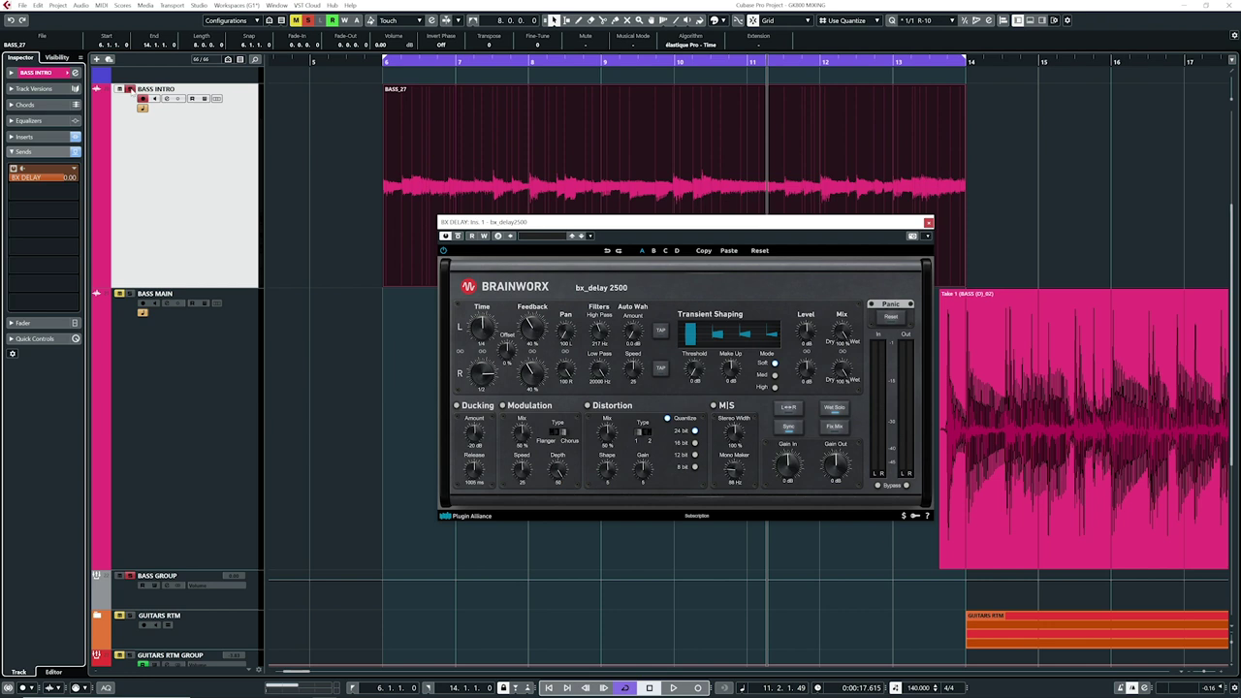
Play the intro from bar 6 with BASS INTRO's inserts and sends bypassed, re-enabling both during playback to compare.
{"action": "left_click", "coordinate": [383, 62]}
{"action": "key", "text": "space"}
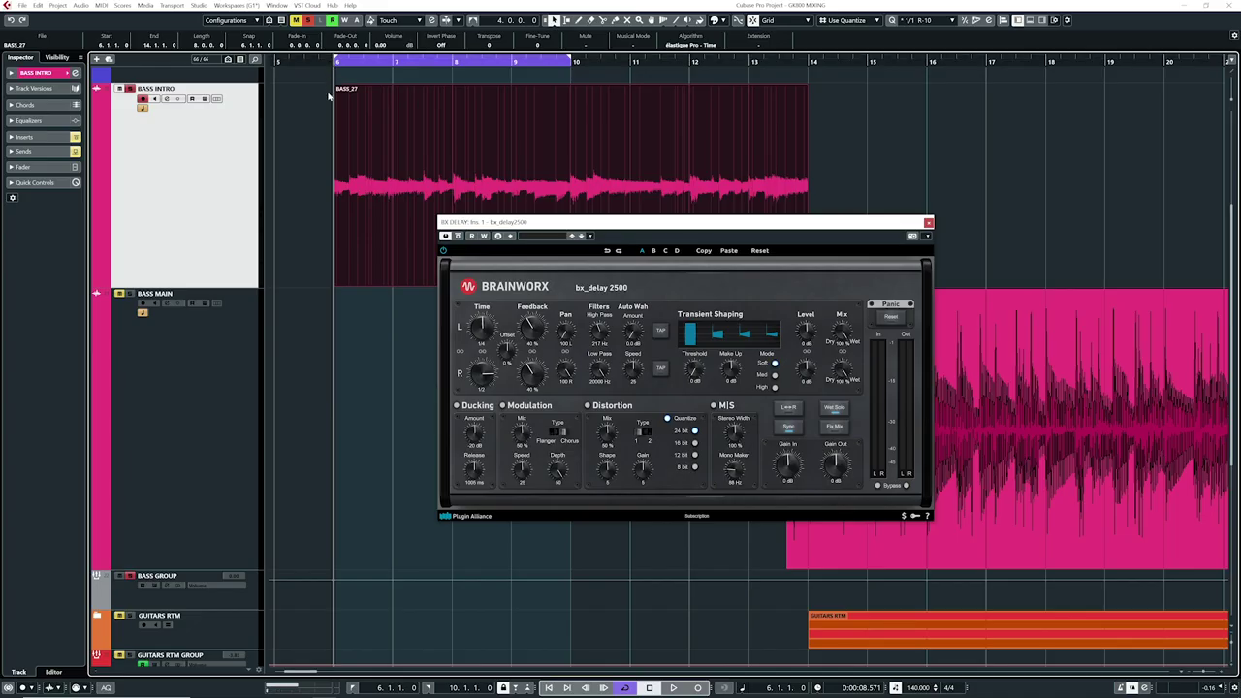
{"action": "key", "text": "space"}
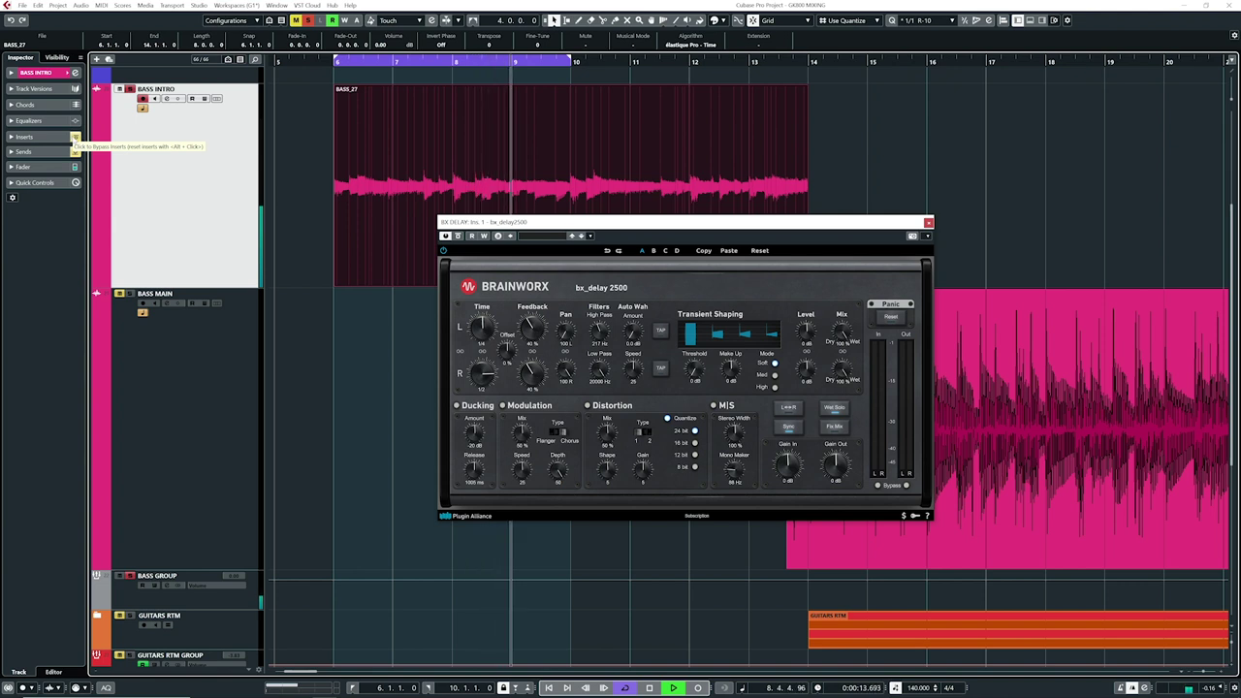
{"action": "left_click", "coordinate": [75, 138]}
{"action": "left_click", "coordinate": [76, 152]}
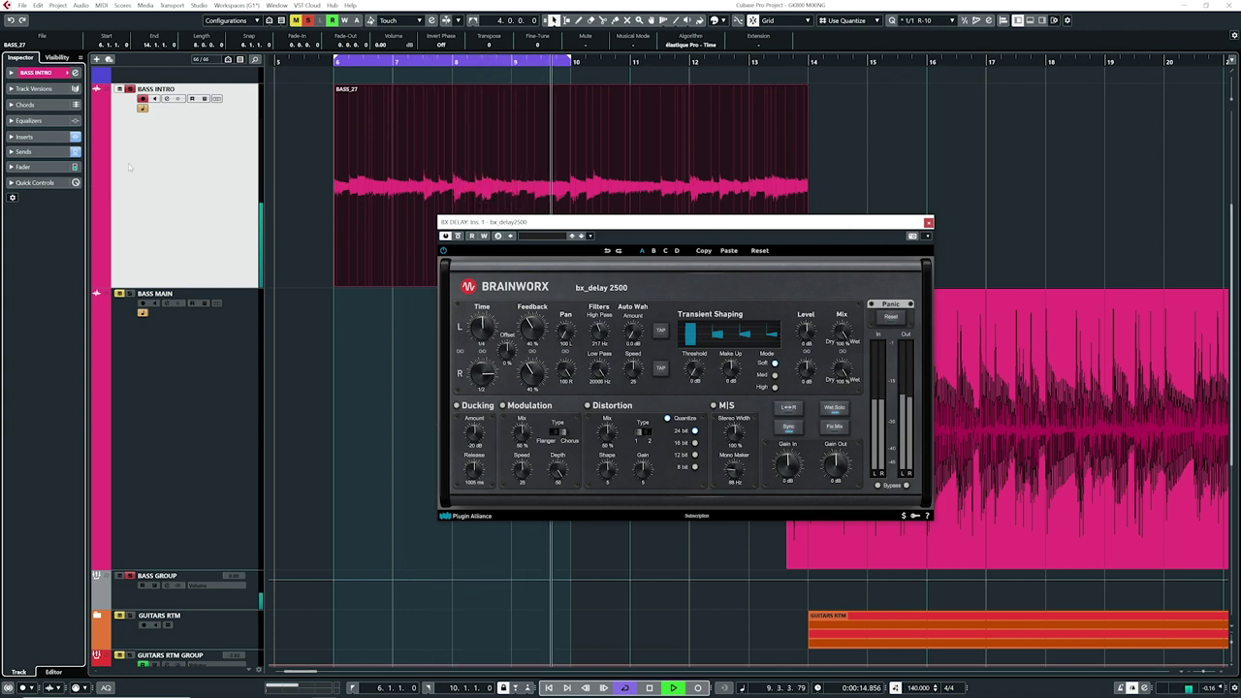
Open the Gallien-Krueger 800RB on the BASS MAIN track and show its FX Rack.
{"action": "left_click", "coordinate": [302, 22]}
{"action": "left_click", "coordinate": [298, 151]}
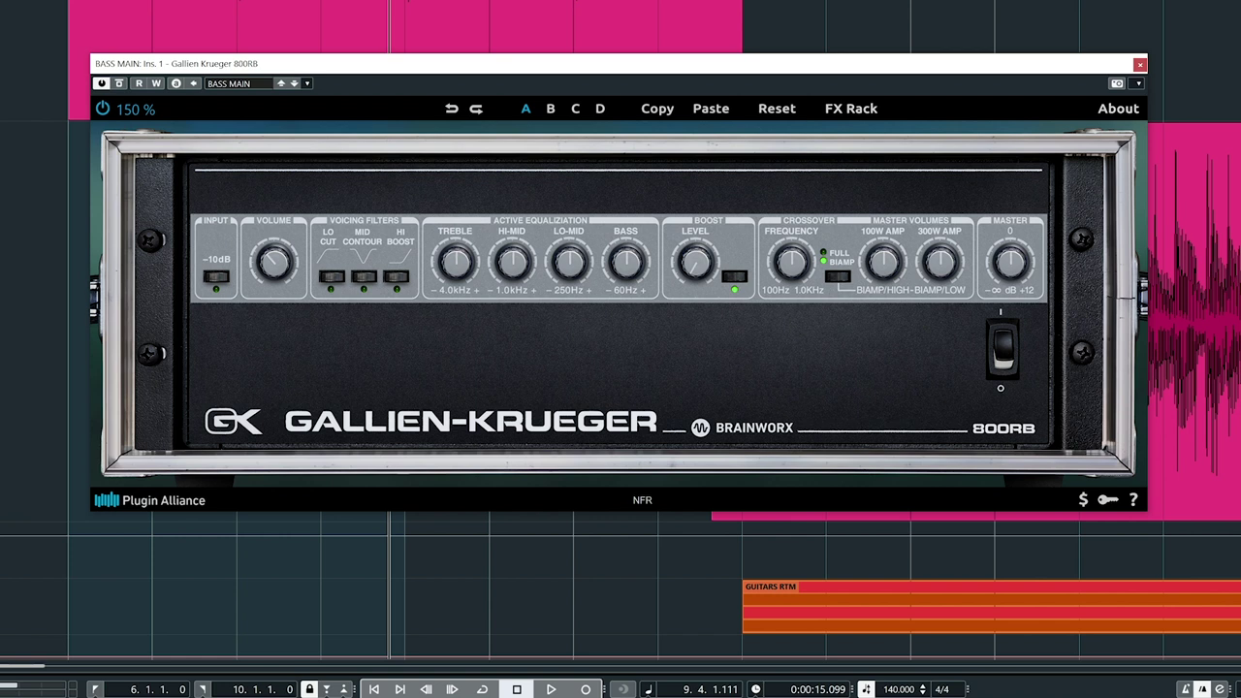
{"action": "left_click", "coordinate": [834, 111]}
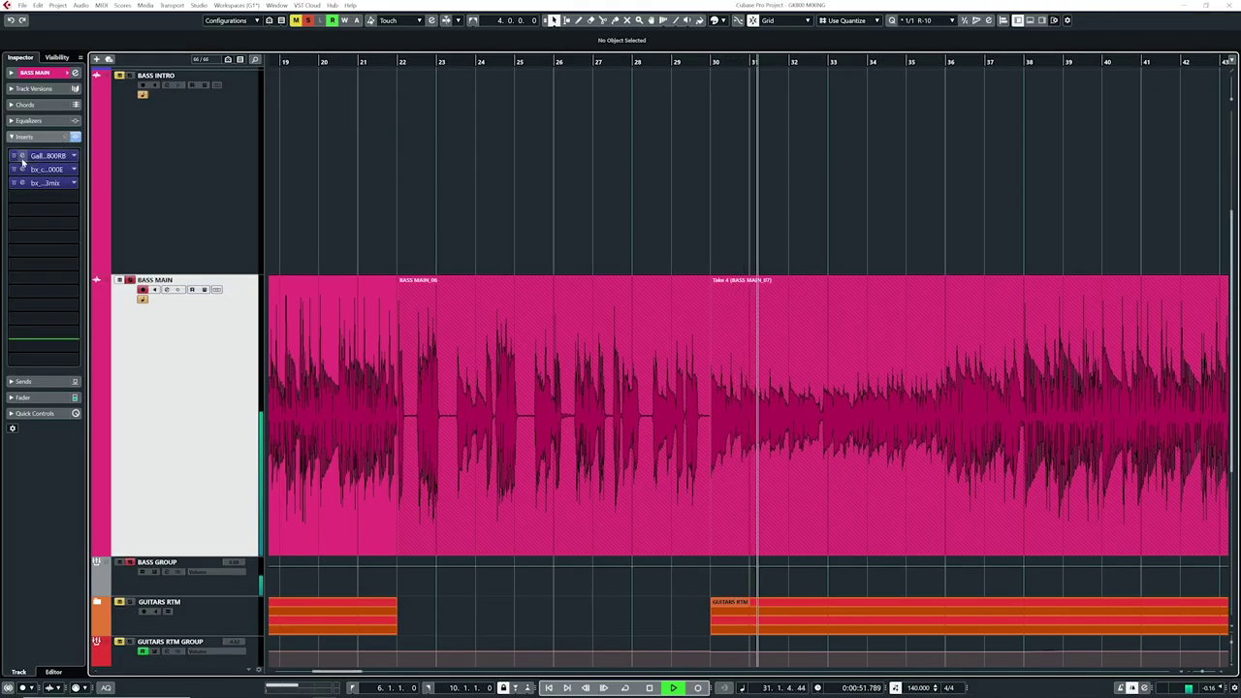
Compare BASS MAIN with all inserts bypassed and re-enabled during playback, and stop playback.
{"action": "left_click", "coordinate": [75, 136]}
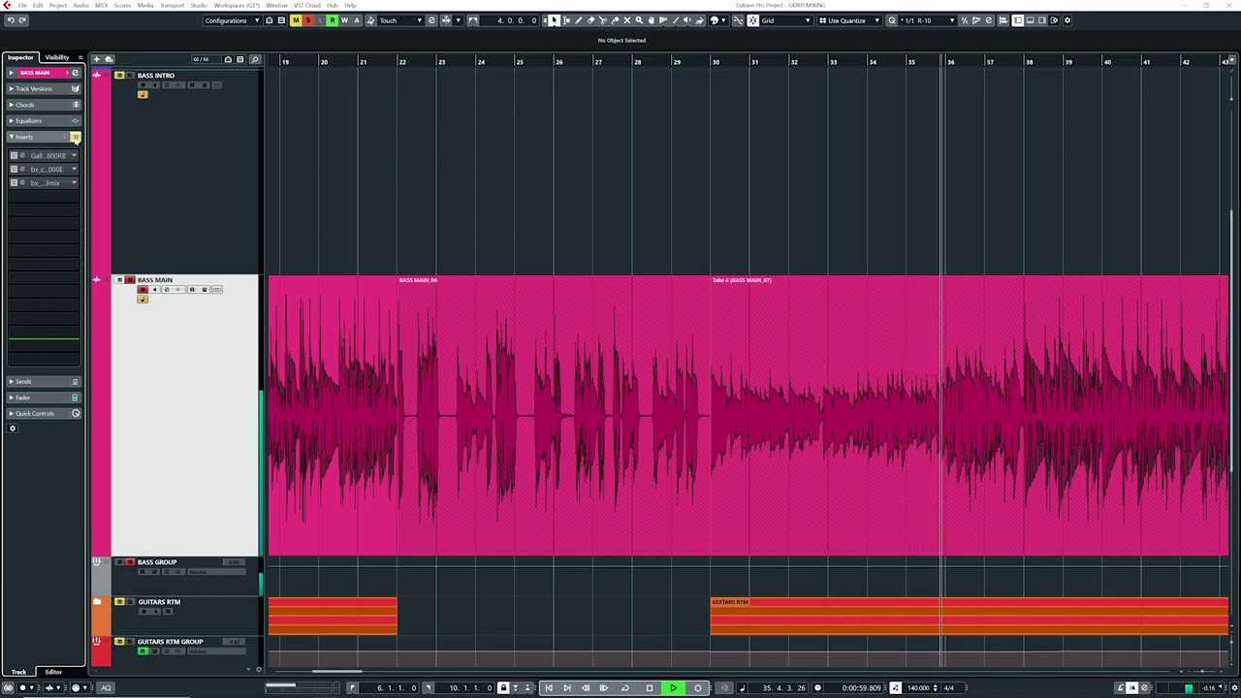
{"action": "left_click", "coordinate": [75, 136]}
{"action": "key", "text": "space"}
Move the playhead to about bar 30, open BASS MAIN's SSL 4000 E and bx_digital V3 mix inserts, and place their windows apart.
{"action": "left_click", "coordinate": [703, 64]}
{"action": "left_click", "coordinate": [24, 170]}
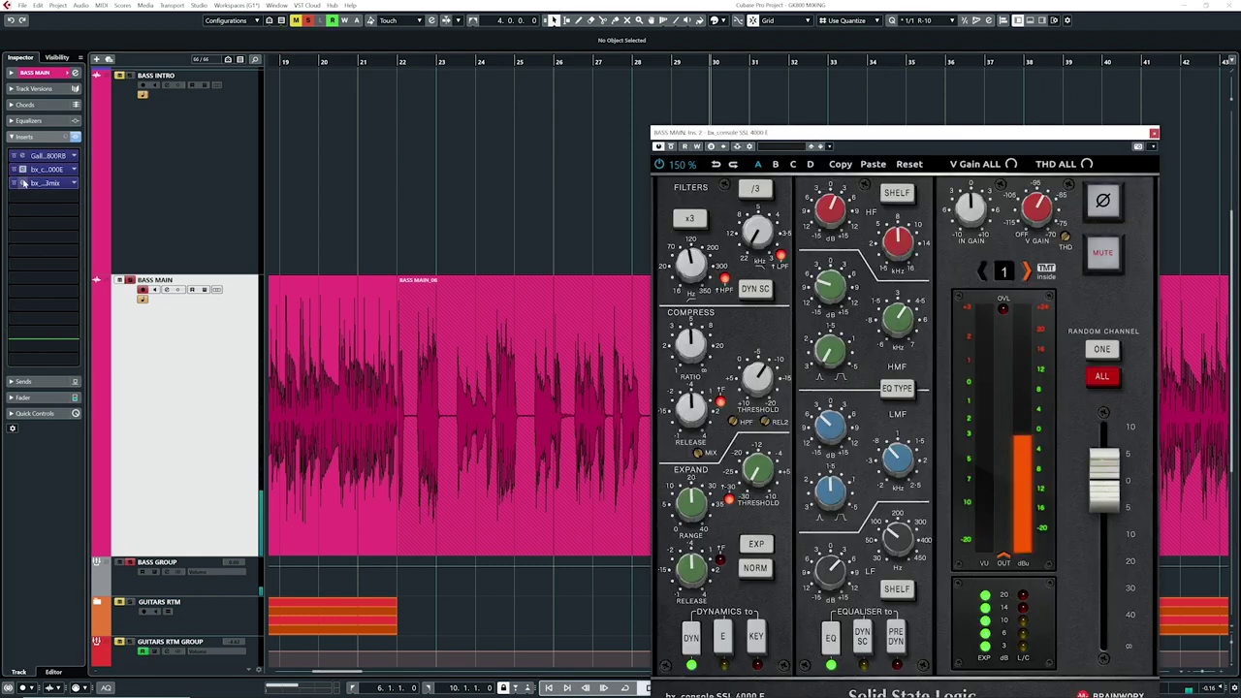
{"action": "left_click", "coordinate": [23, 183]}
{"action": "left_click_drag", "start_coordinate": [506, 180], "coordinate": [305, 166]}
{"action": "left_click_drag", "start_coordinate": [811, 133], "coordinate": [751, 80]}
{"action": "left_click_drag", "start_coordinate": [665, 80], "coordinate": [803, 116]}
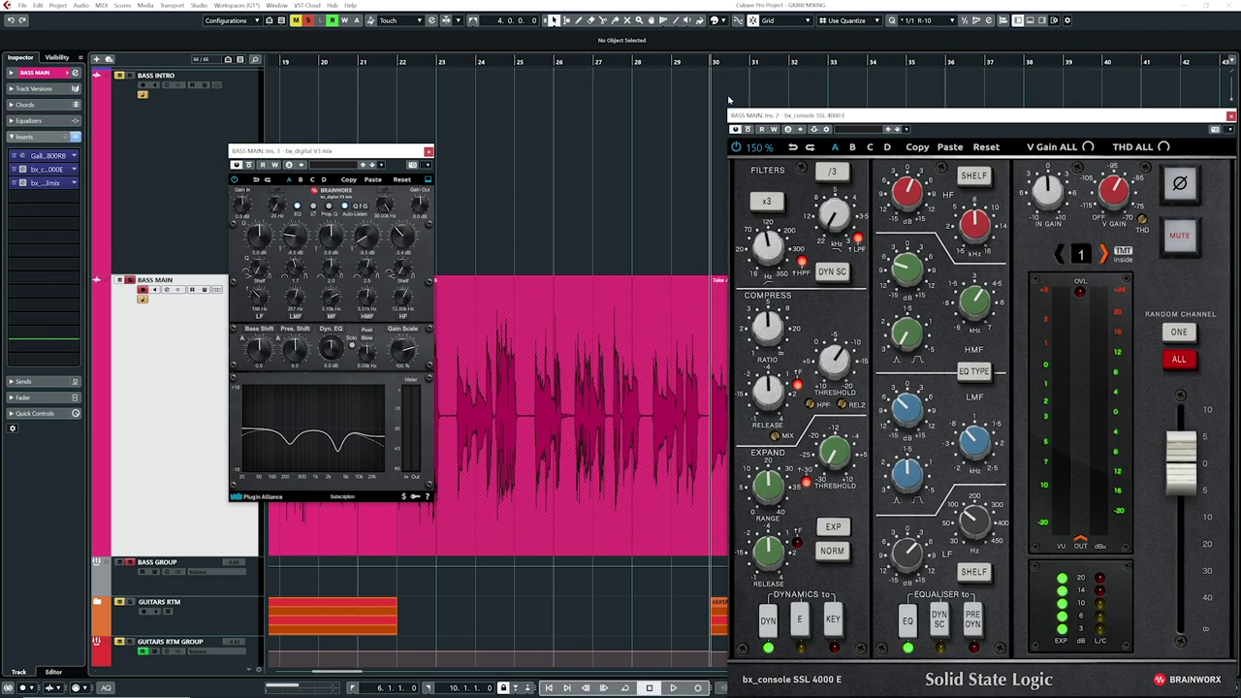
Play BASS MAIN from about bar 30 and compare the SSL 4000 E console bypassed and active.
{"action": "scroll", "coordinate": [660, 173], "scroll_direction": "right", "scroll_amount": 5}
{"action": "scroll", "coordinate": [660, 172], "scroll_direction": "down", "scroll_amount": 1}
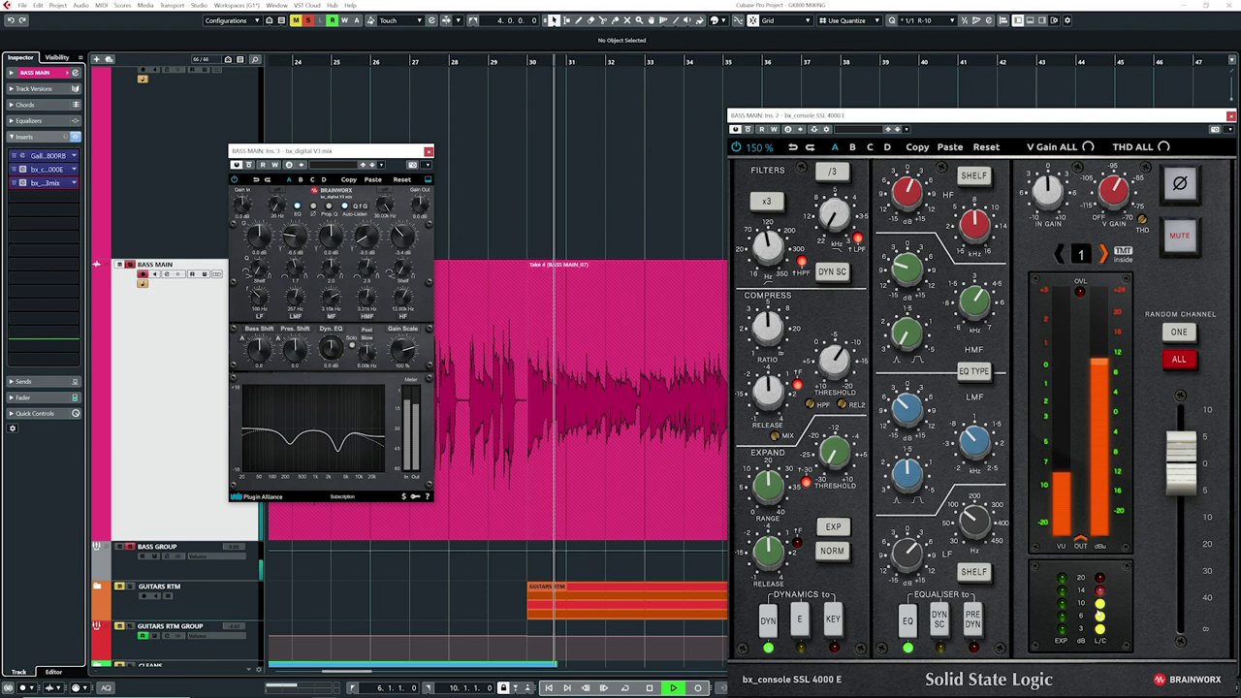
{"action": "left_click_drag", "start_coordinate": [826, 150], "coordinate": [783, 112]}
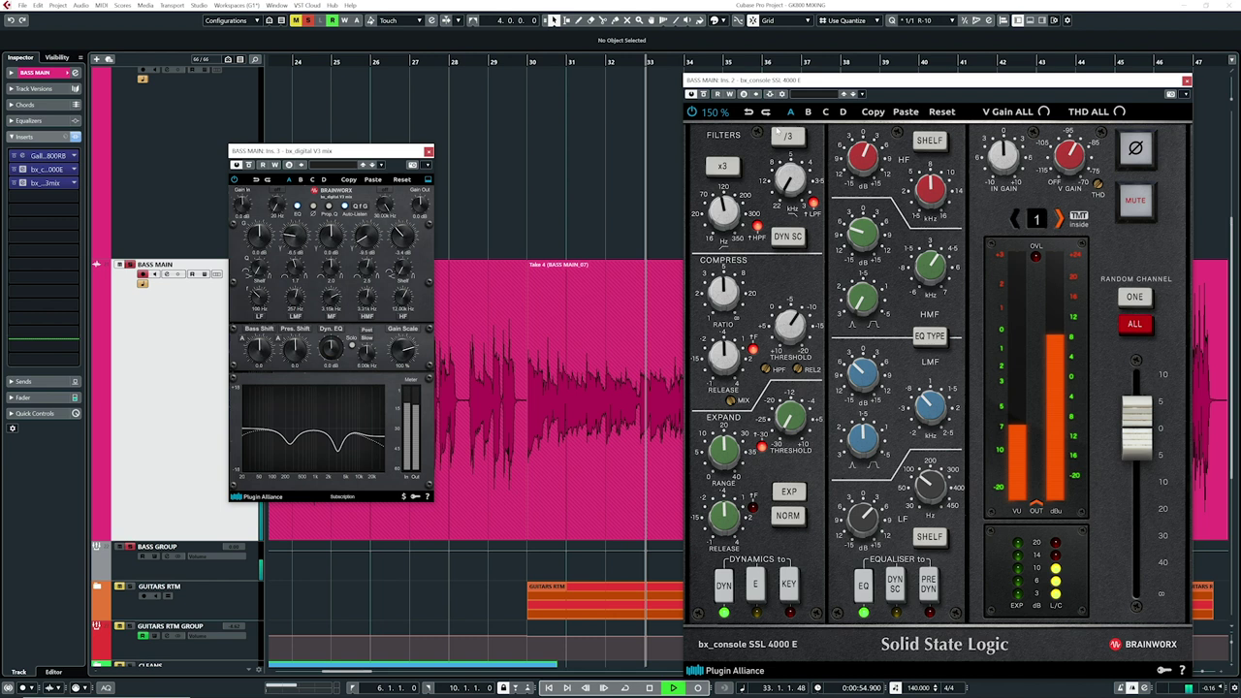
{"action": "key", "text": "g"}
{"action": "key", "text": "g"}
{"action": "left_click_drag", "start_coordinate": [634, 223], "coordinate": [549, 227]}
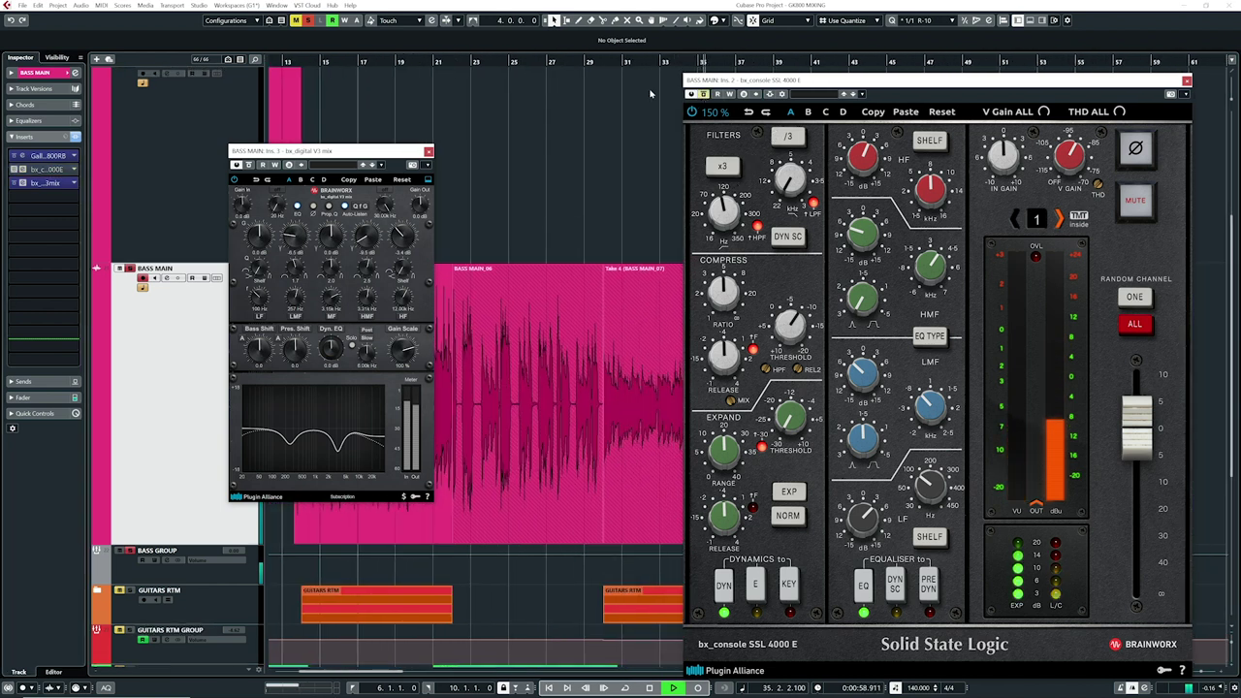
{"action": "left_click", "coordinate": [703, 94]}
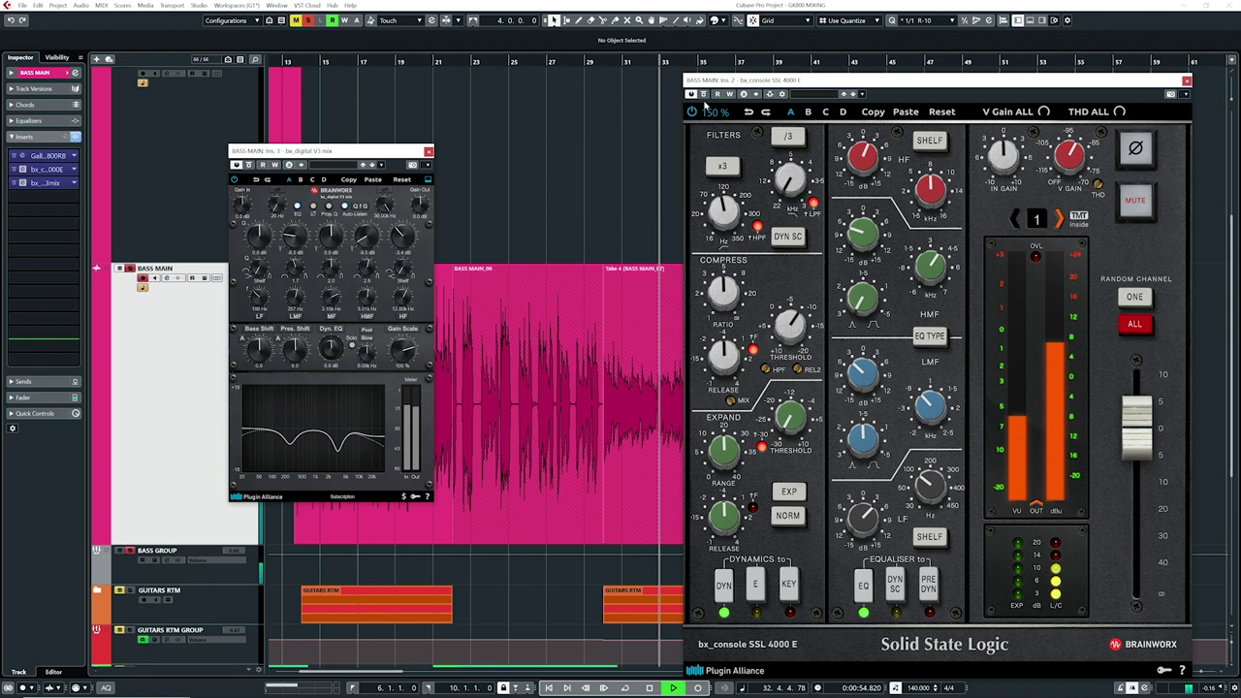
Bring up the bx_digital V3 mix window over the arrangement and close the SSL console window.
{"action": "left_click", "coordinate": [24, 183]}
{"action": "left_click", "coordinate": [25, 185]}
{"action": "left_click_drag", "start_coordinate": [301, 153], "coordinate": [709, 153]}
{"action": "left_click", "coordinate": [1187, 81]}
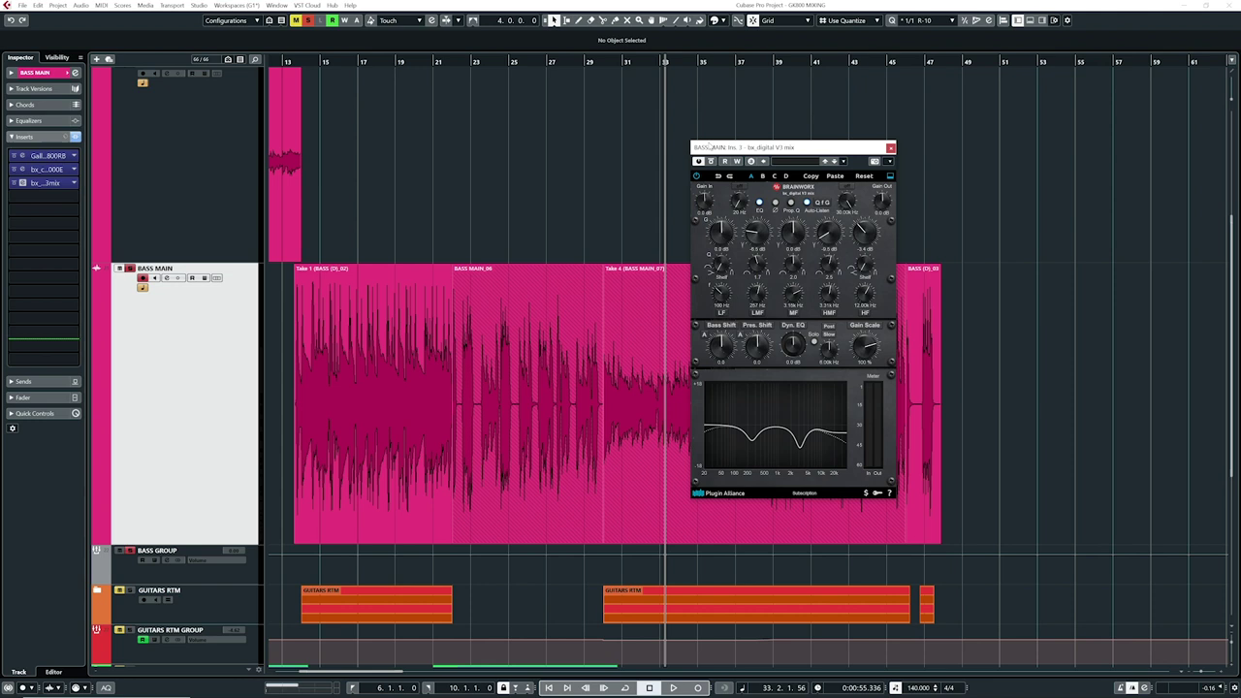
Audition BASS MAIN with bx_digital V3 mix bypassed and active, close its window, and stop playback.
{"action": "left_click", "coordinate": [614, 61]}
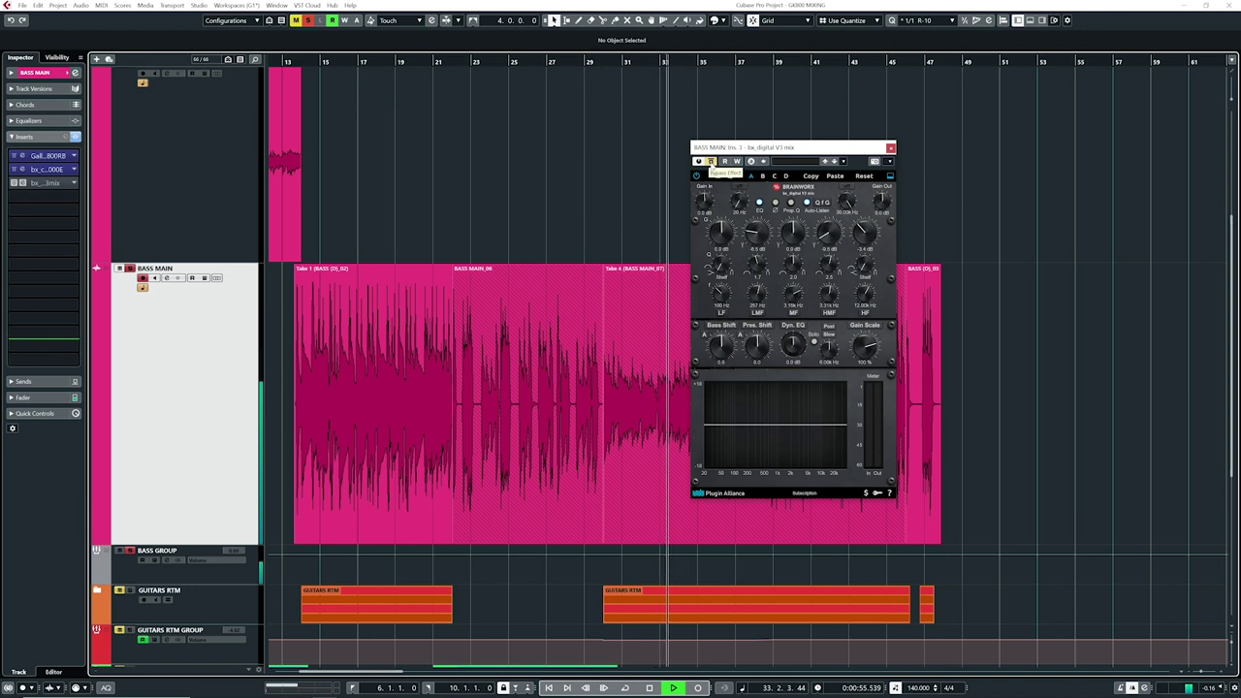
{"action": "left_click", "coordinate": [711, 162]}
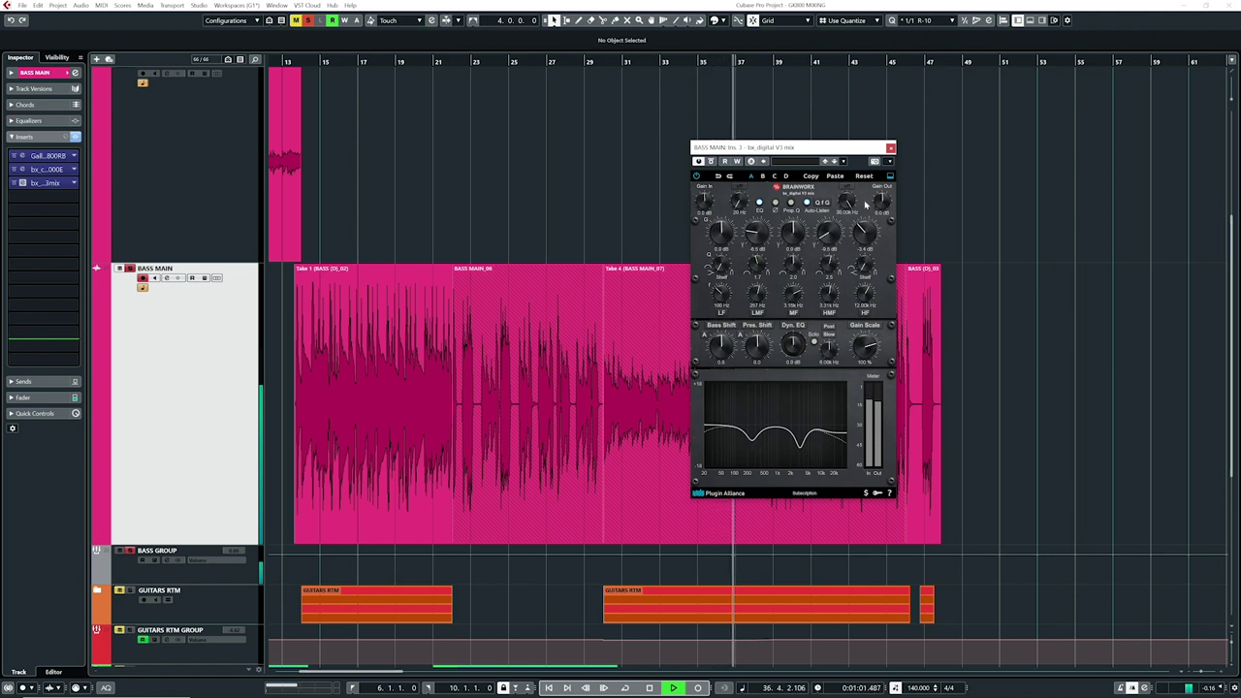
{"action": "left_click", "coordinate": [891, 148]}
{"action": "key", "text": "space"}
{"action": "key", "text": "g"}
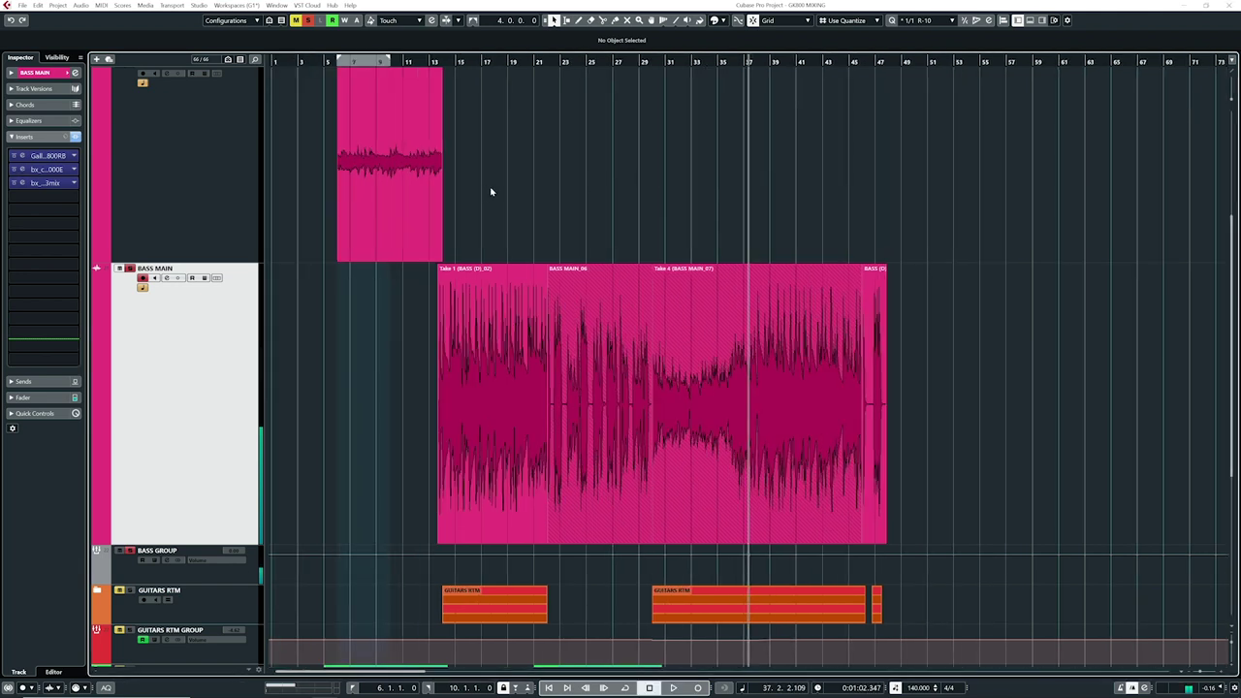
Reopen bx_digital V3 mix on BASS MAIN, play from bar 31, and close its window.
{"action": "left_click", "coordinate": [669, 73]}
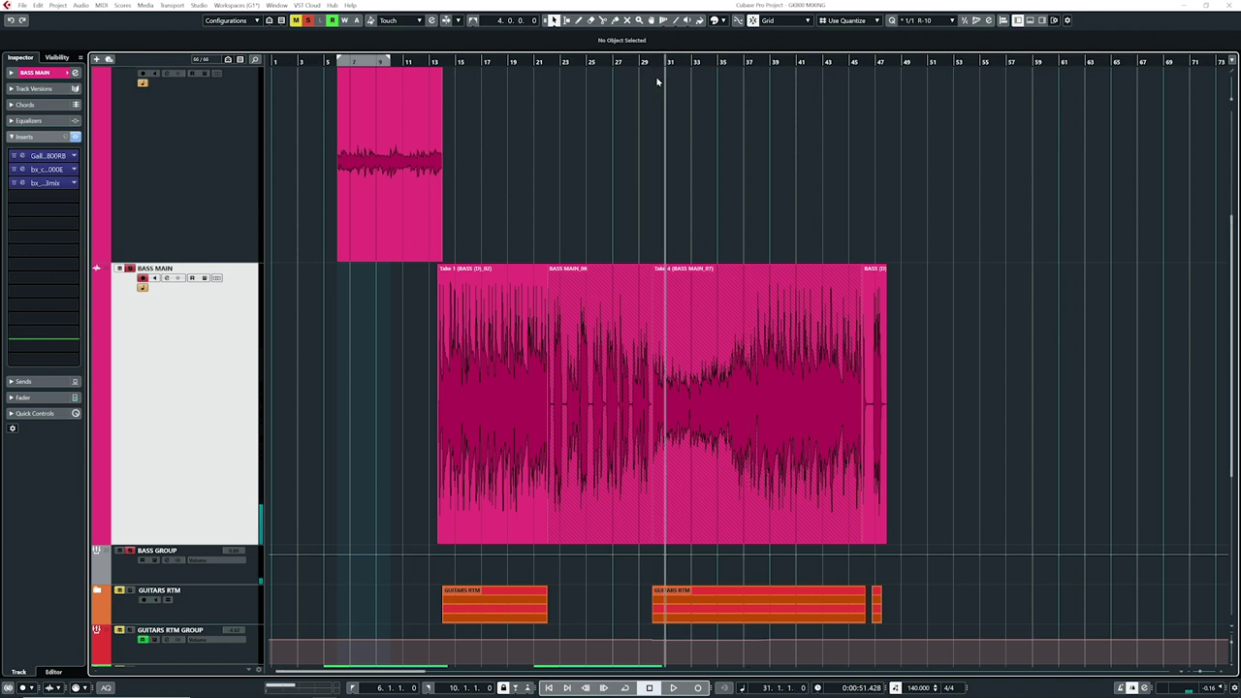
{"action": "left_click", "coordinate": [22, 183]}
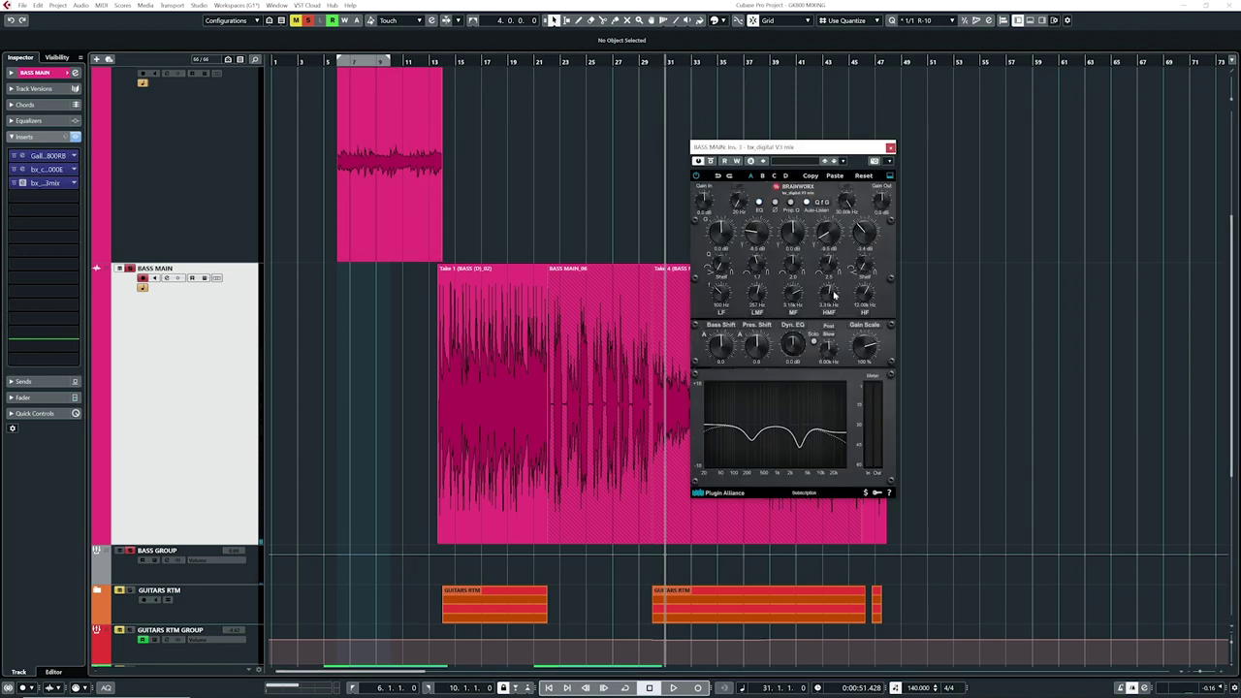
{"action": "key", "text": "space"}
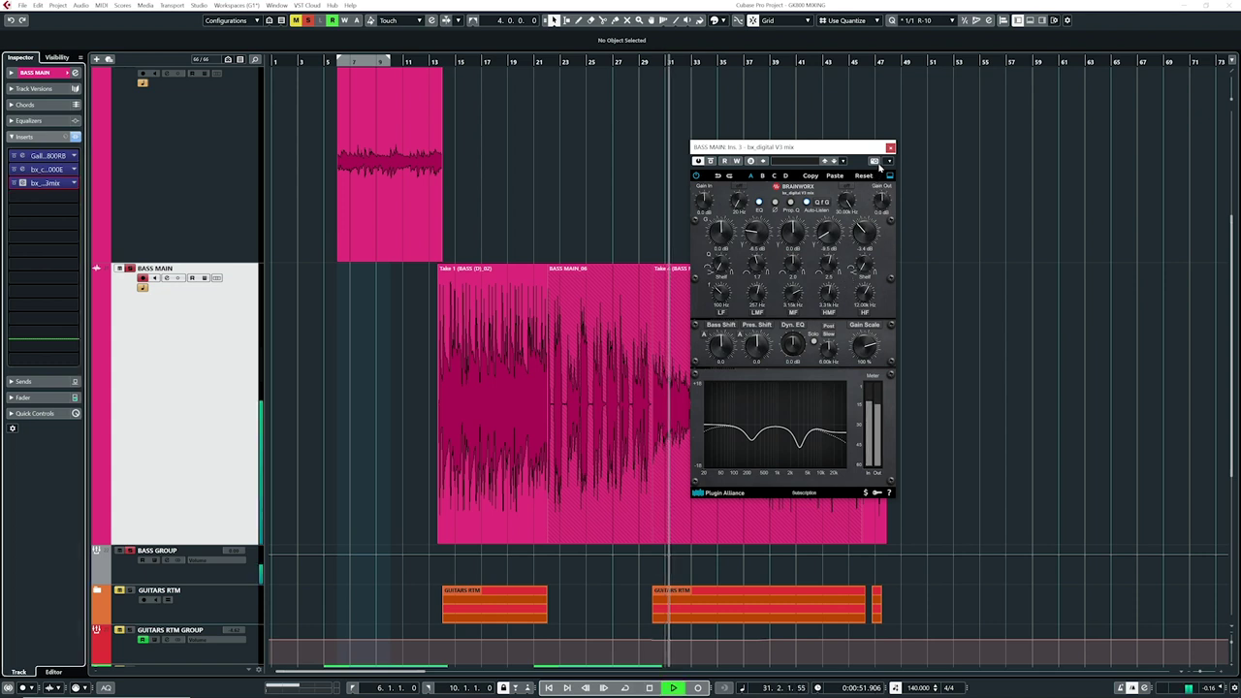
{"action": "left_click", "coordinate": [891, 147]}
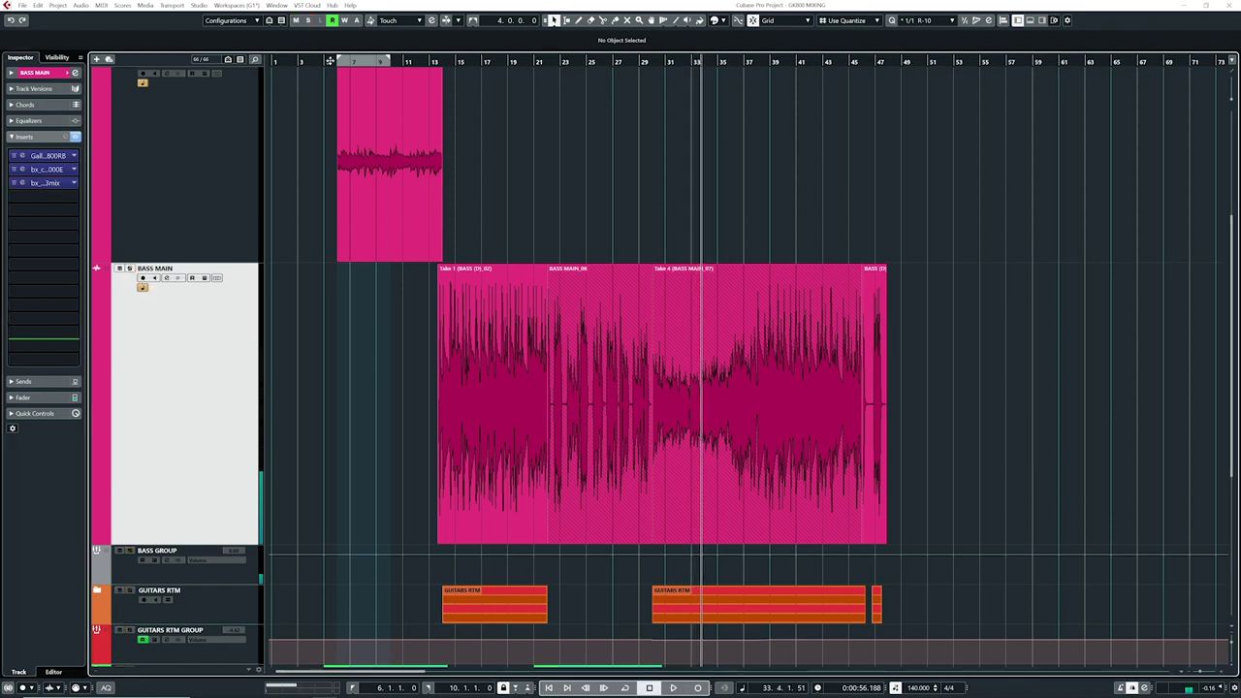
Play the full mix from the intro into the BASS MAIN section and stop playback.
{"action": "left_click_drag", "start_coordinate": [333, 61], "coordinate": [326, 109]}
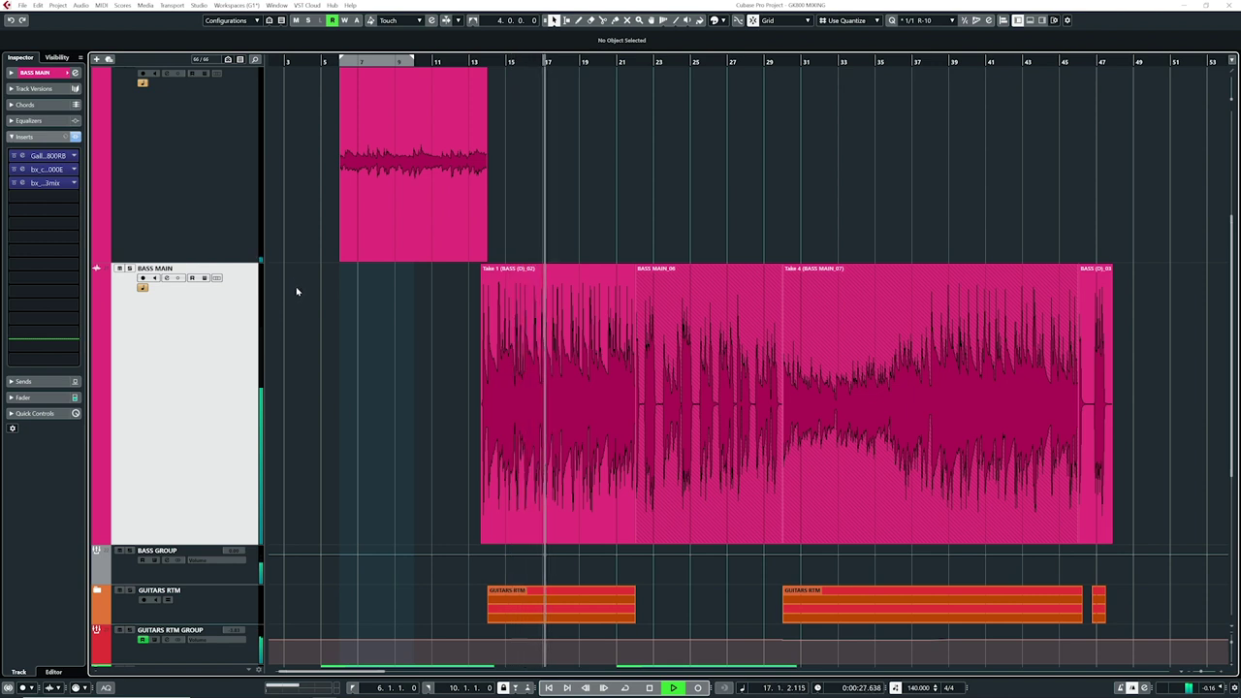
{"action": "key", "text": "g"}
{"action": "scroll", "coordinate": [327, 351], "scroll_direction": "down", "scroll_amount": 6}
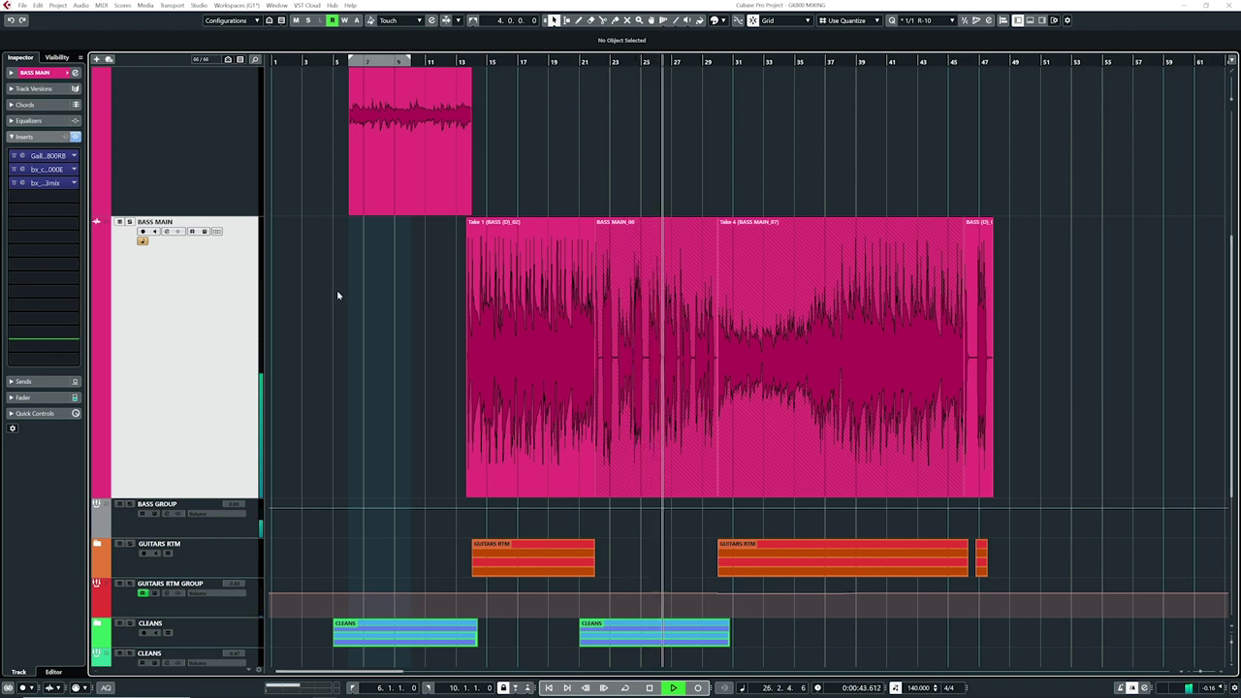
{"action": "key", "text": "space"}
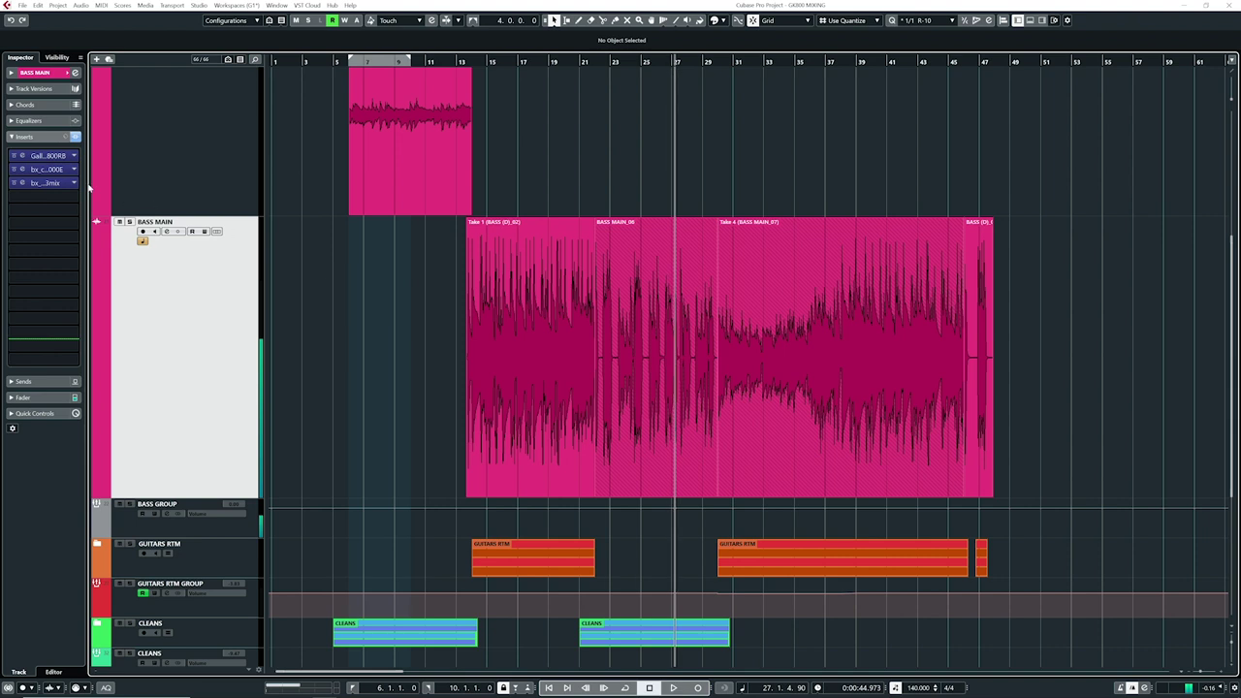
Open the Gallien-Krueger 800RB insert on BASS MAIN and reposition its window.
{"action": "left_click", "coordinate": [23, 157]}
{"action": "left_click_drag", "start_coordinate": [486, 247], "coordinate": [479, 238]}
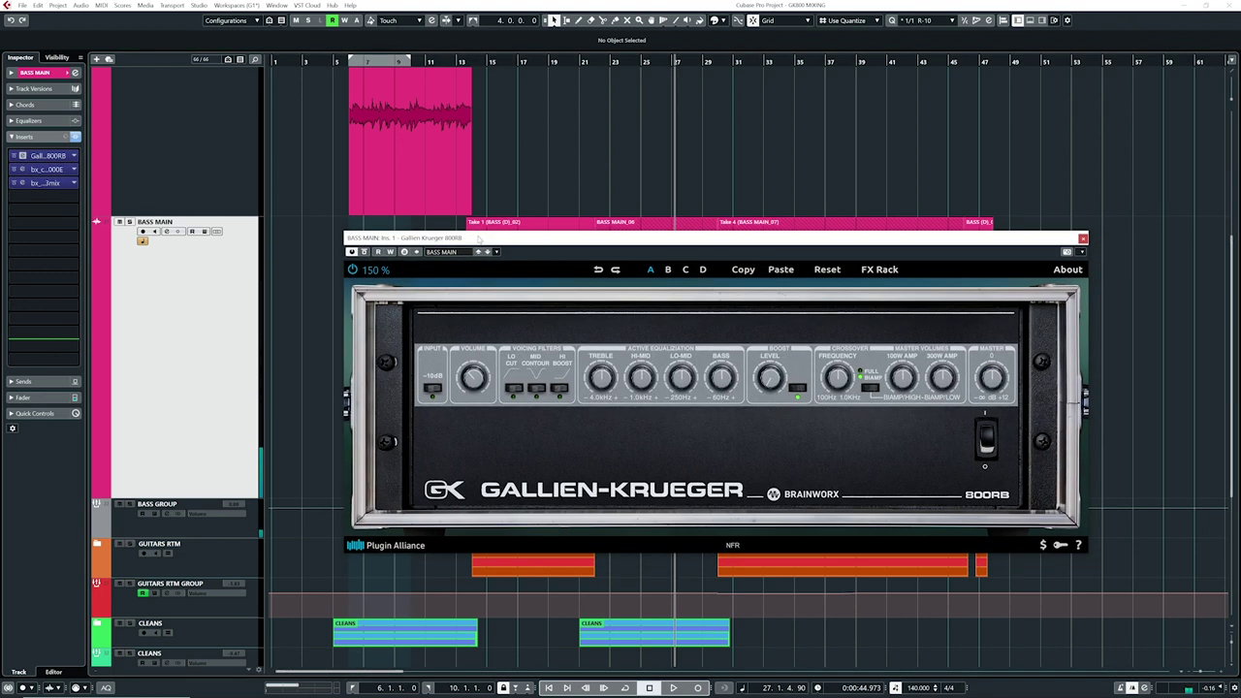